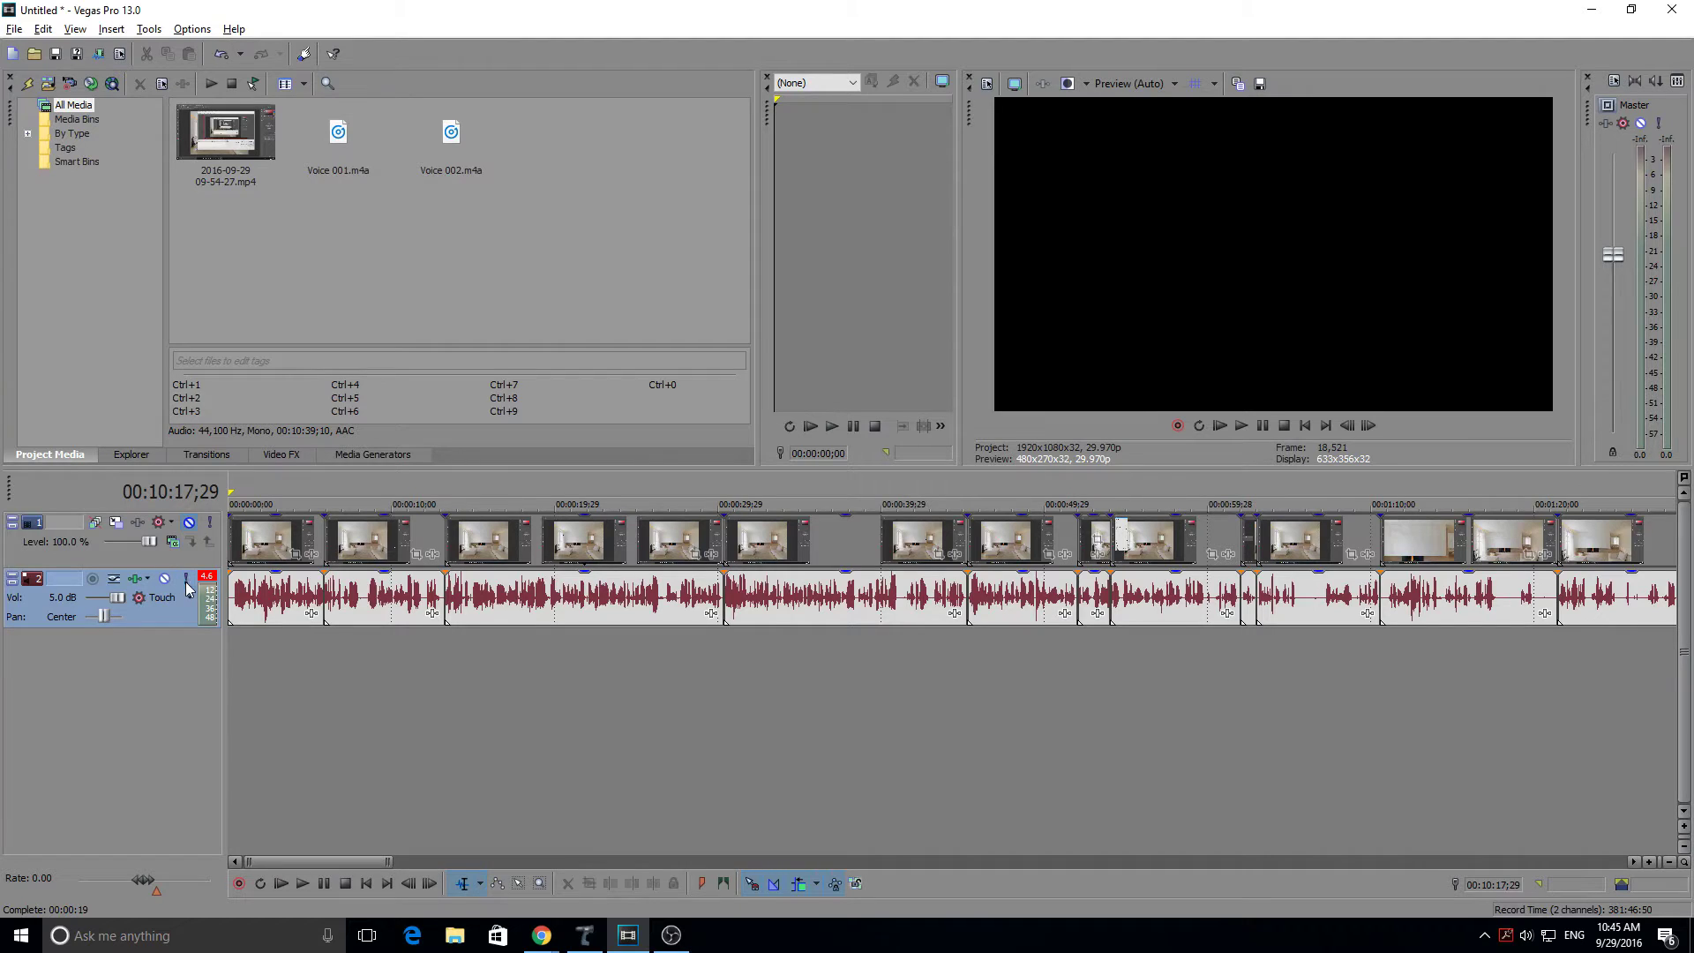
Toggle the video track's Mute off, on and off again, ending unmuted so the room footage shows
{"action": "left_click", "coordinate": [188, 524]}
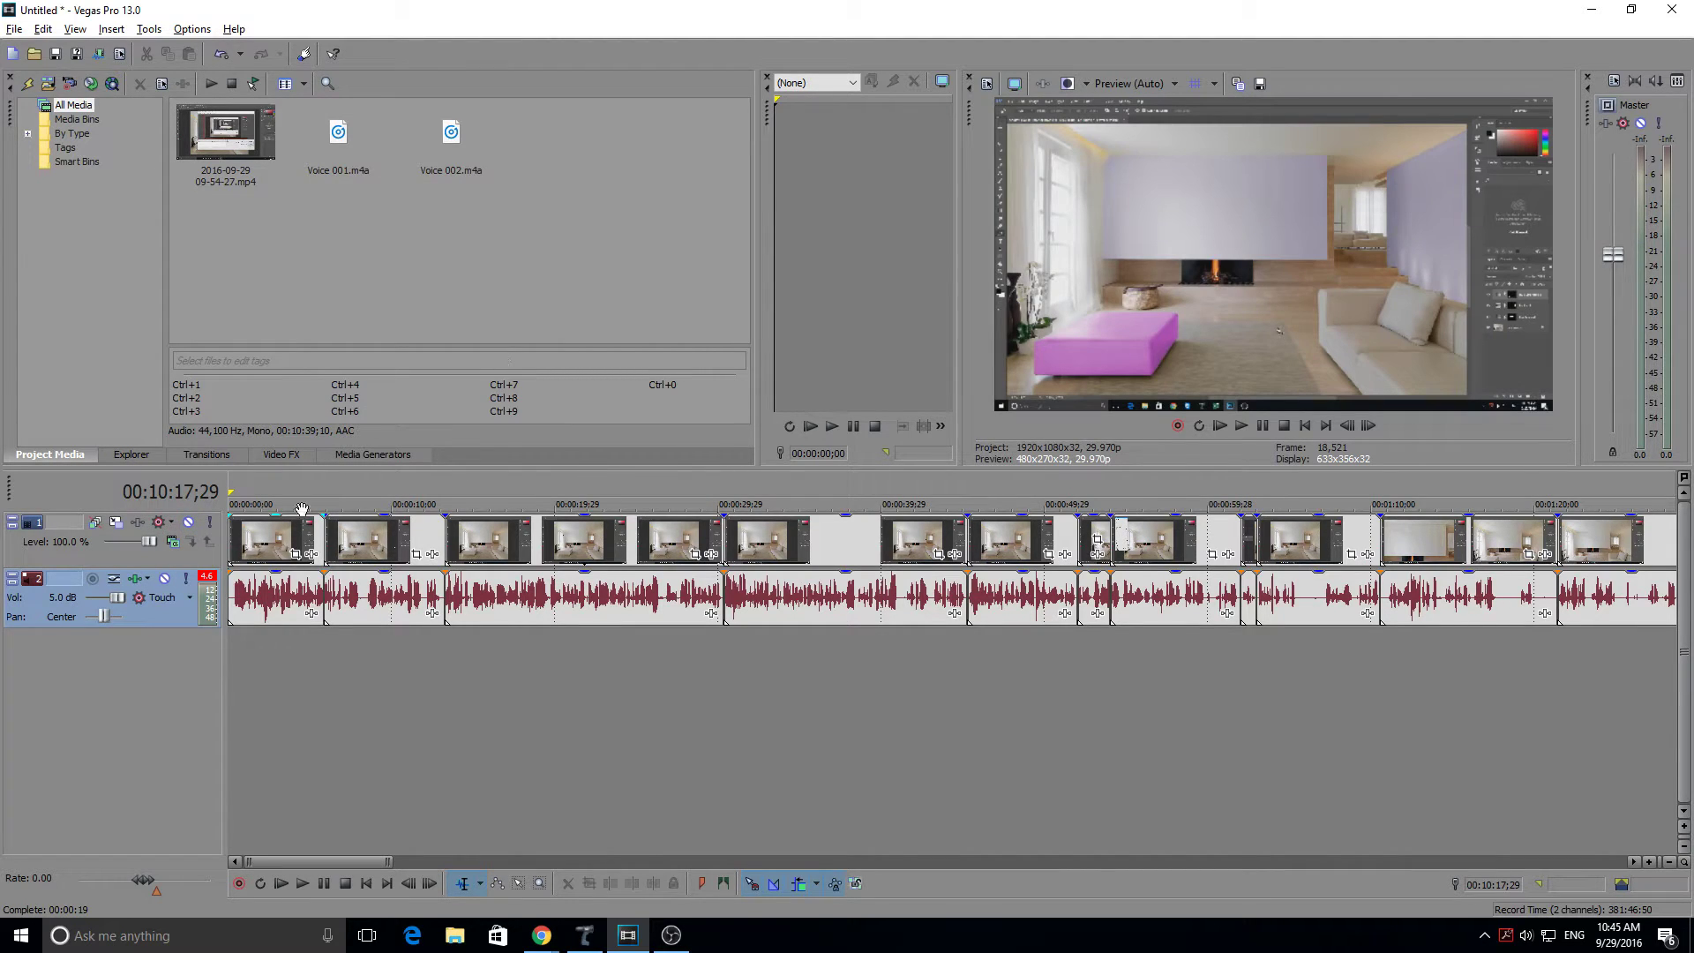
{"action": "left_click", "coordinate": [189, 524]}
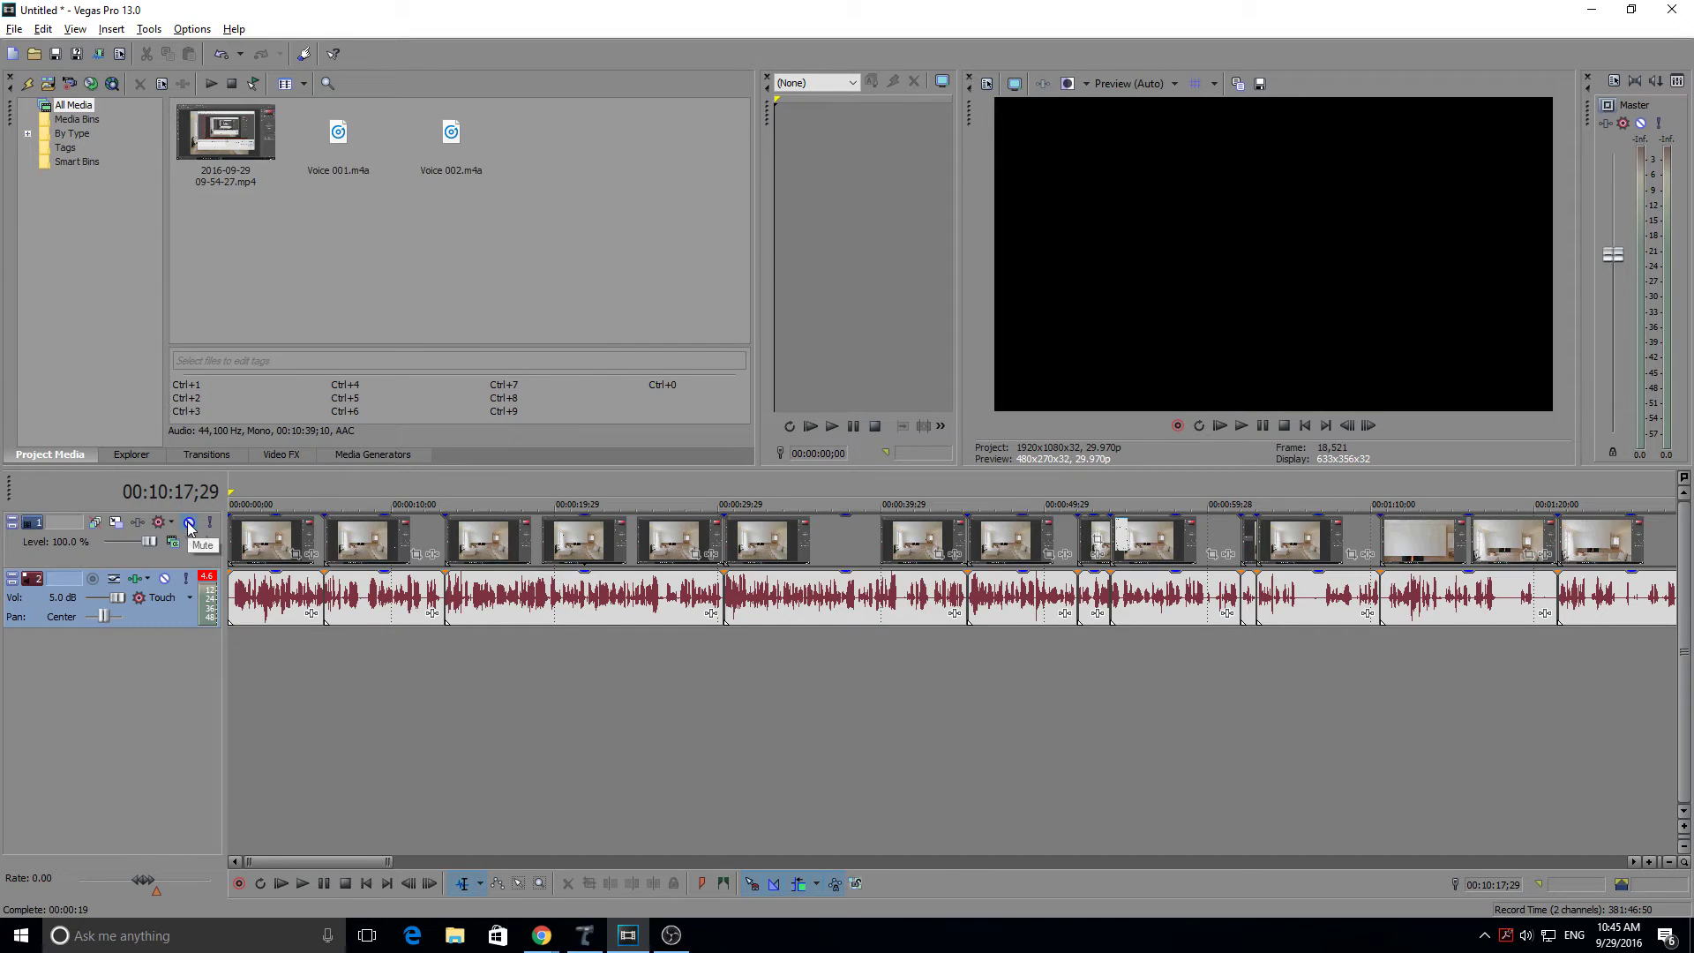
{"action": "left_click", "coordinate": [189, 524]}
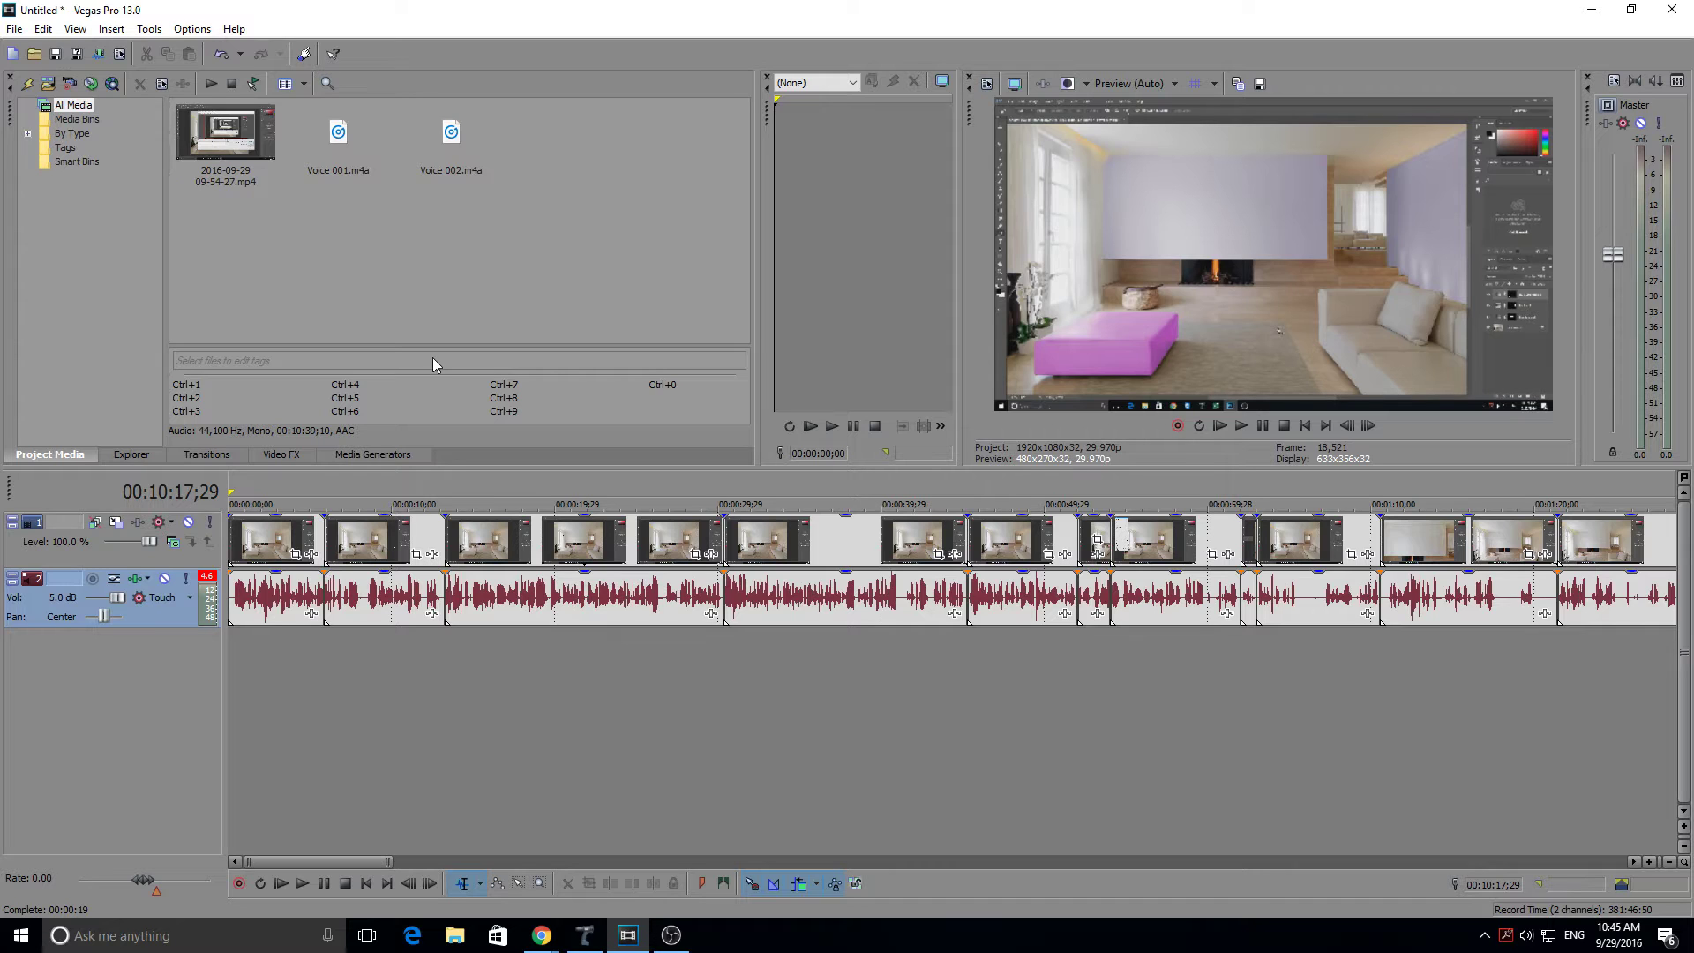
Play the project briefly from near the start, then stop playback
{"action": "left_click", "coordinate": [274, 690]}
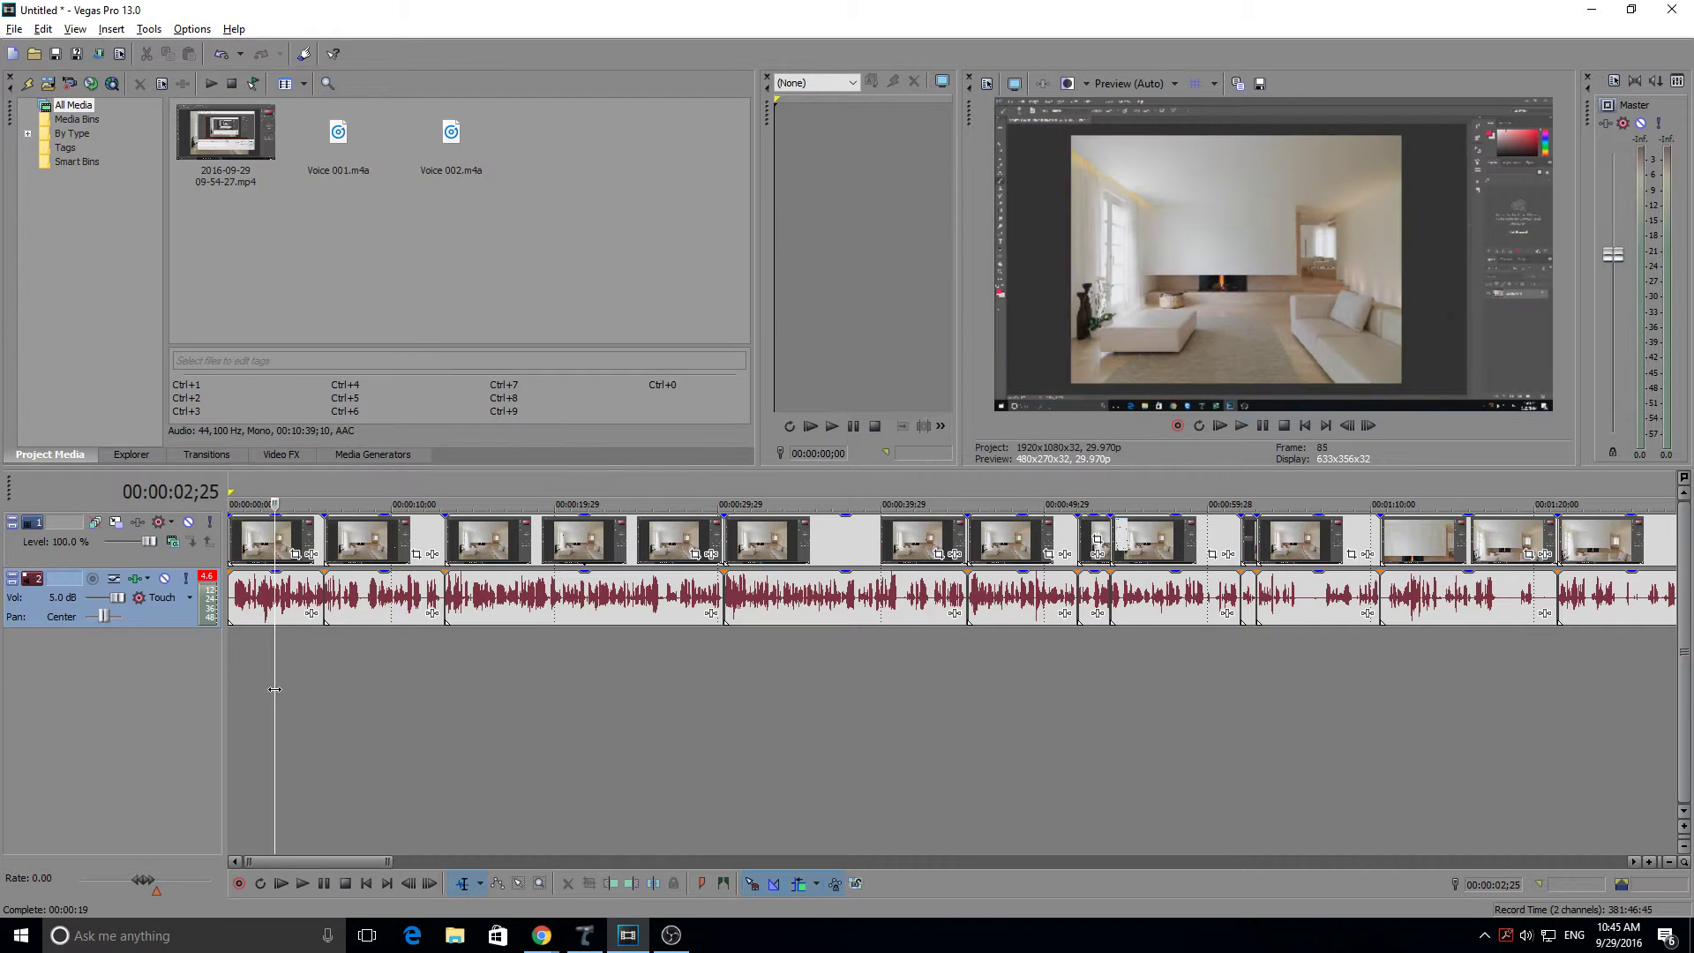
{"action": "key", "text": "space"}
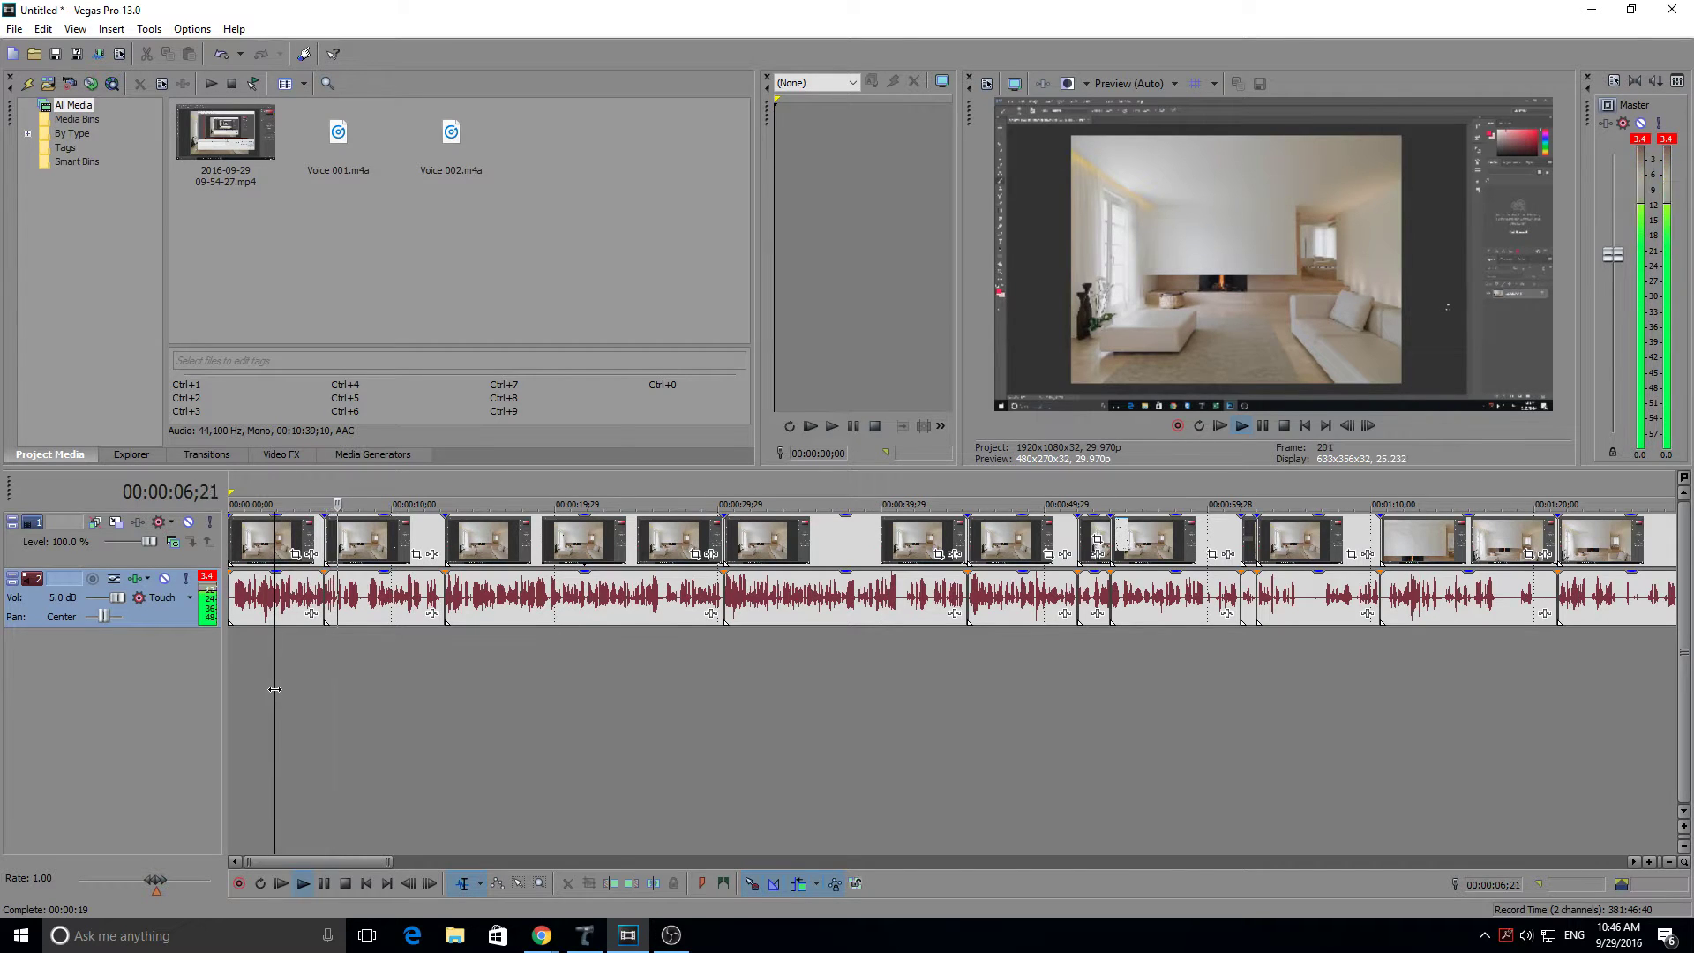
{"action": "key", "text": "Return"}
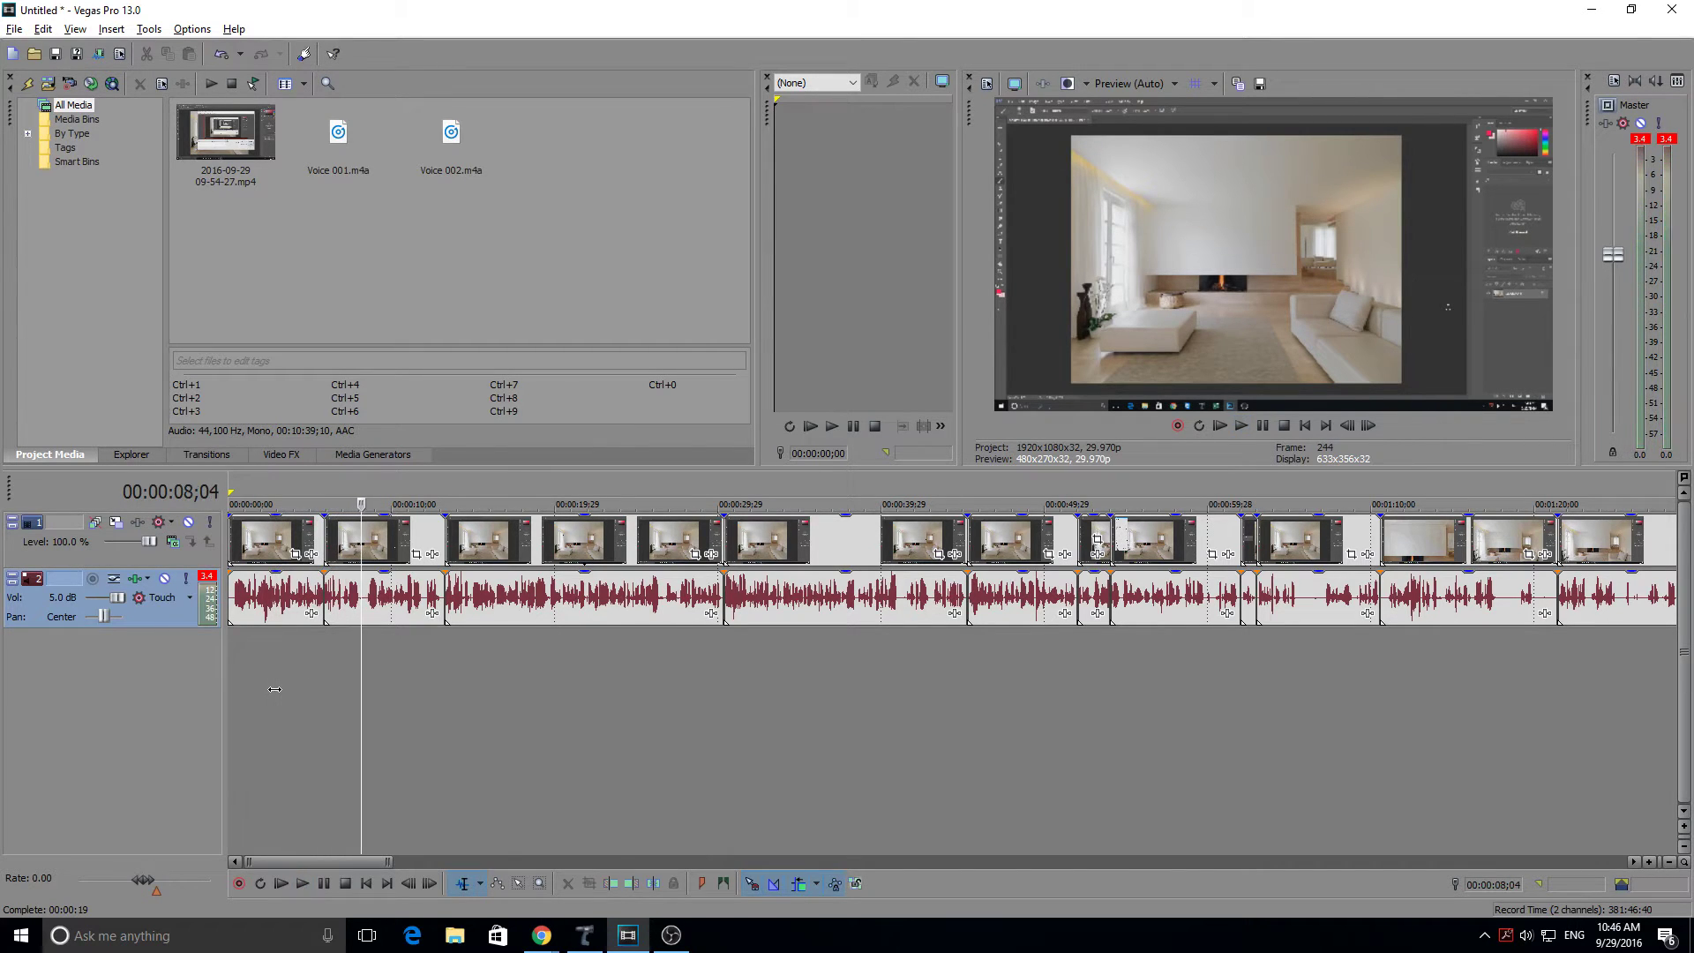
Jump the playback position along the timeline to about 00:01:19 and beyond
{"action": "left_click", "coordinate": [645, 688]}
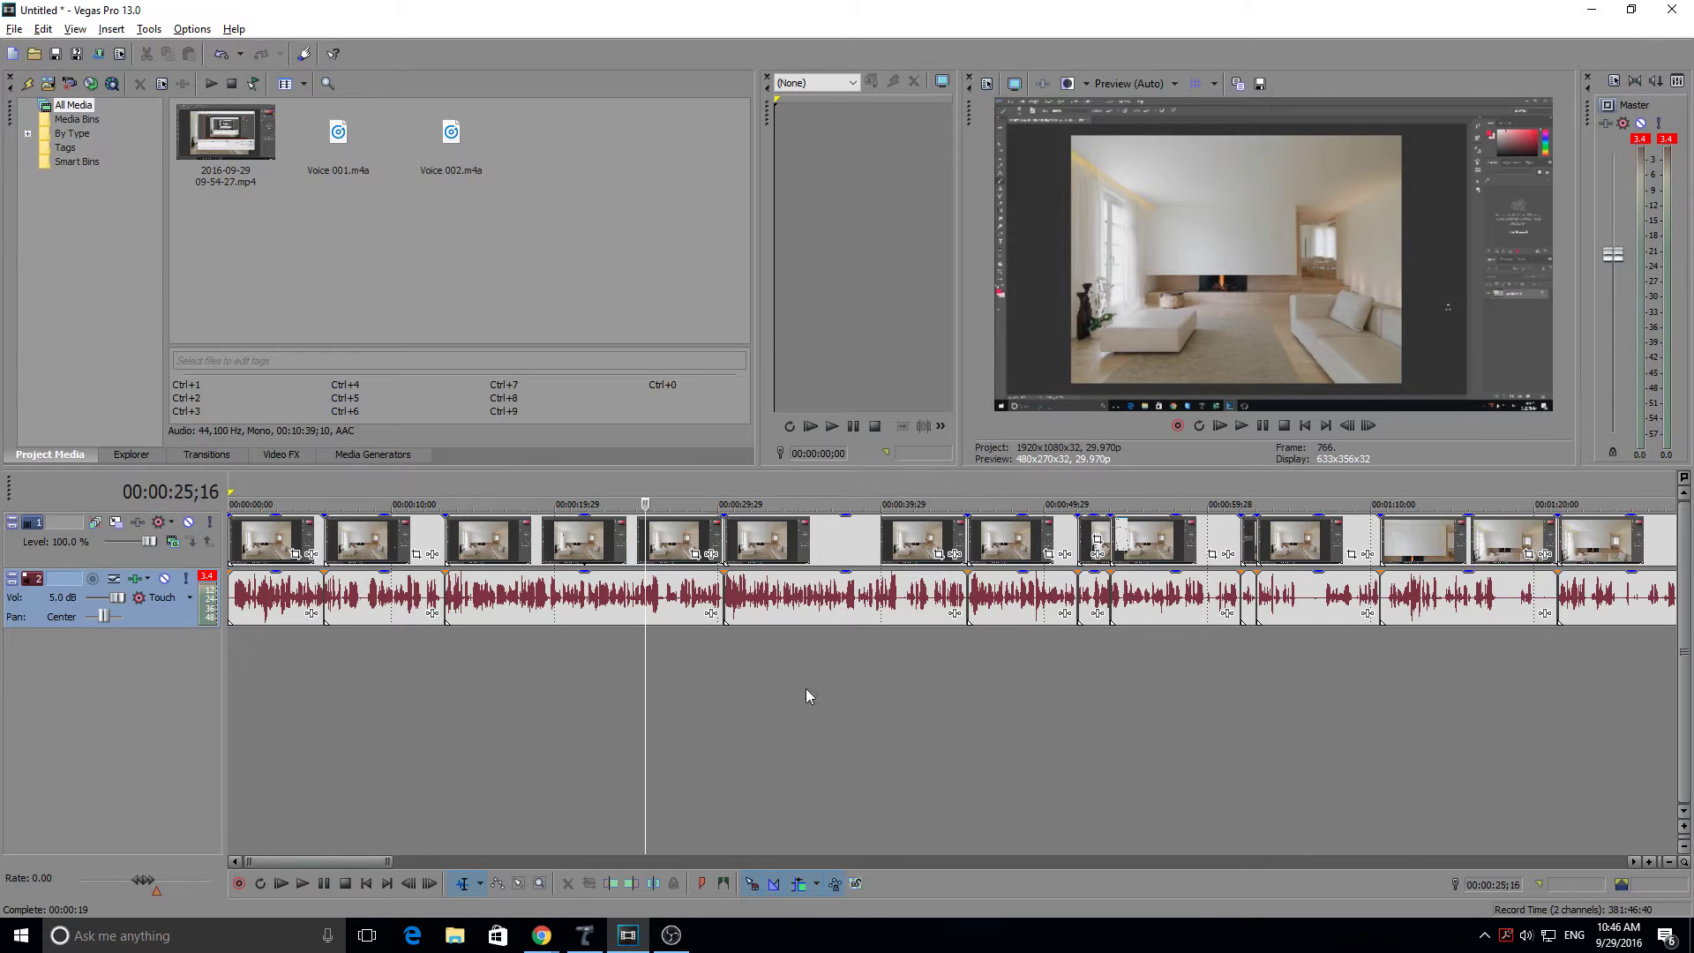
{"action": "left_click", "coordinate": [993, 669]}
{"action": "left_click", "coordinate": [1329, 684]}
{"action": "left_click", "coordinate": [1519, 682]}
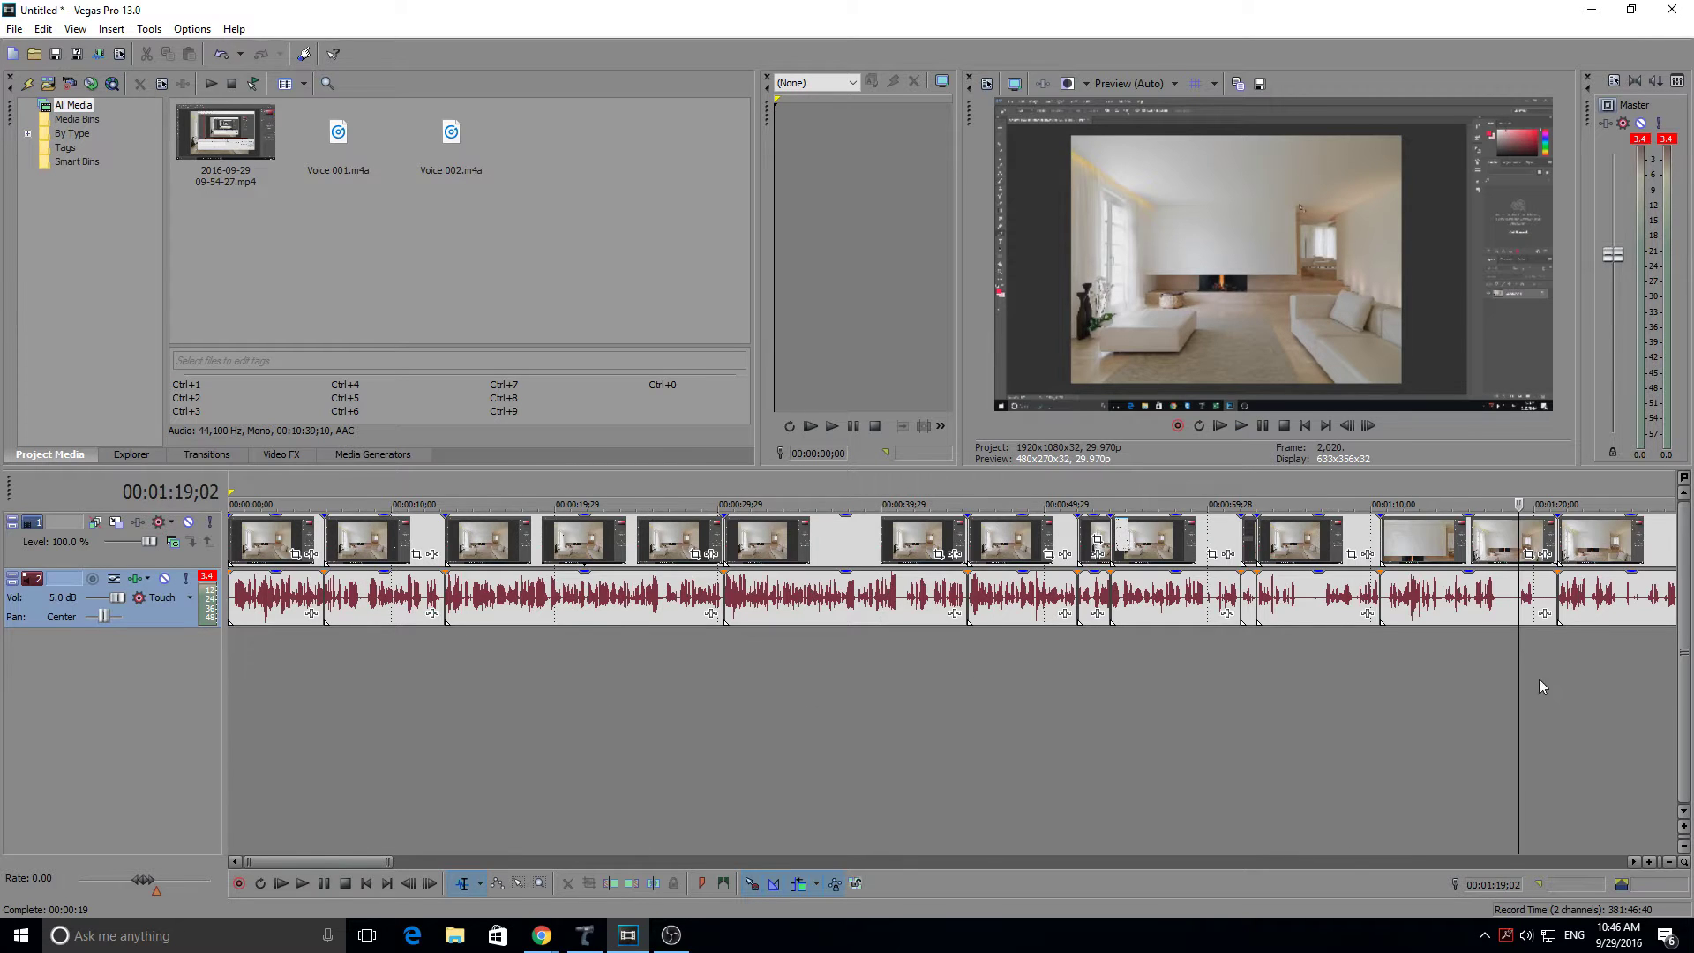
{"action": "left_click", "coordinate": [1594, 680]}
Scroll to later parts of the timeline, checking 00:01:37, 00:02:05 and 00:04:45;28
{"action": "left_click", "coordinate": [1353, 861]}
{"action": "left_click", "coordinate": [1111, 794]}
{"action": "left_click", "coordinate": [1450, 784]}
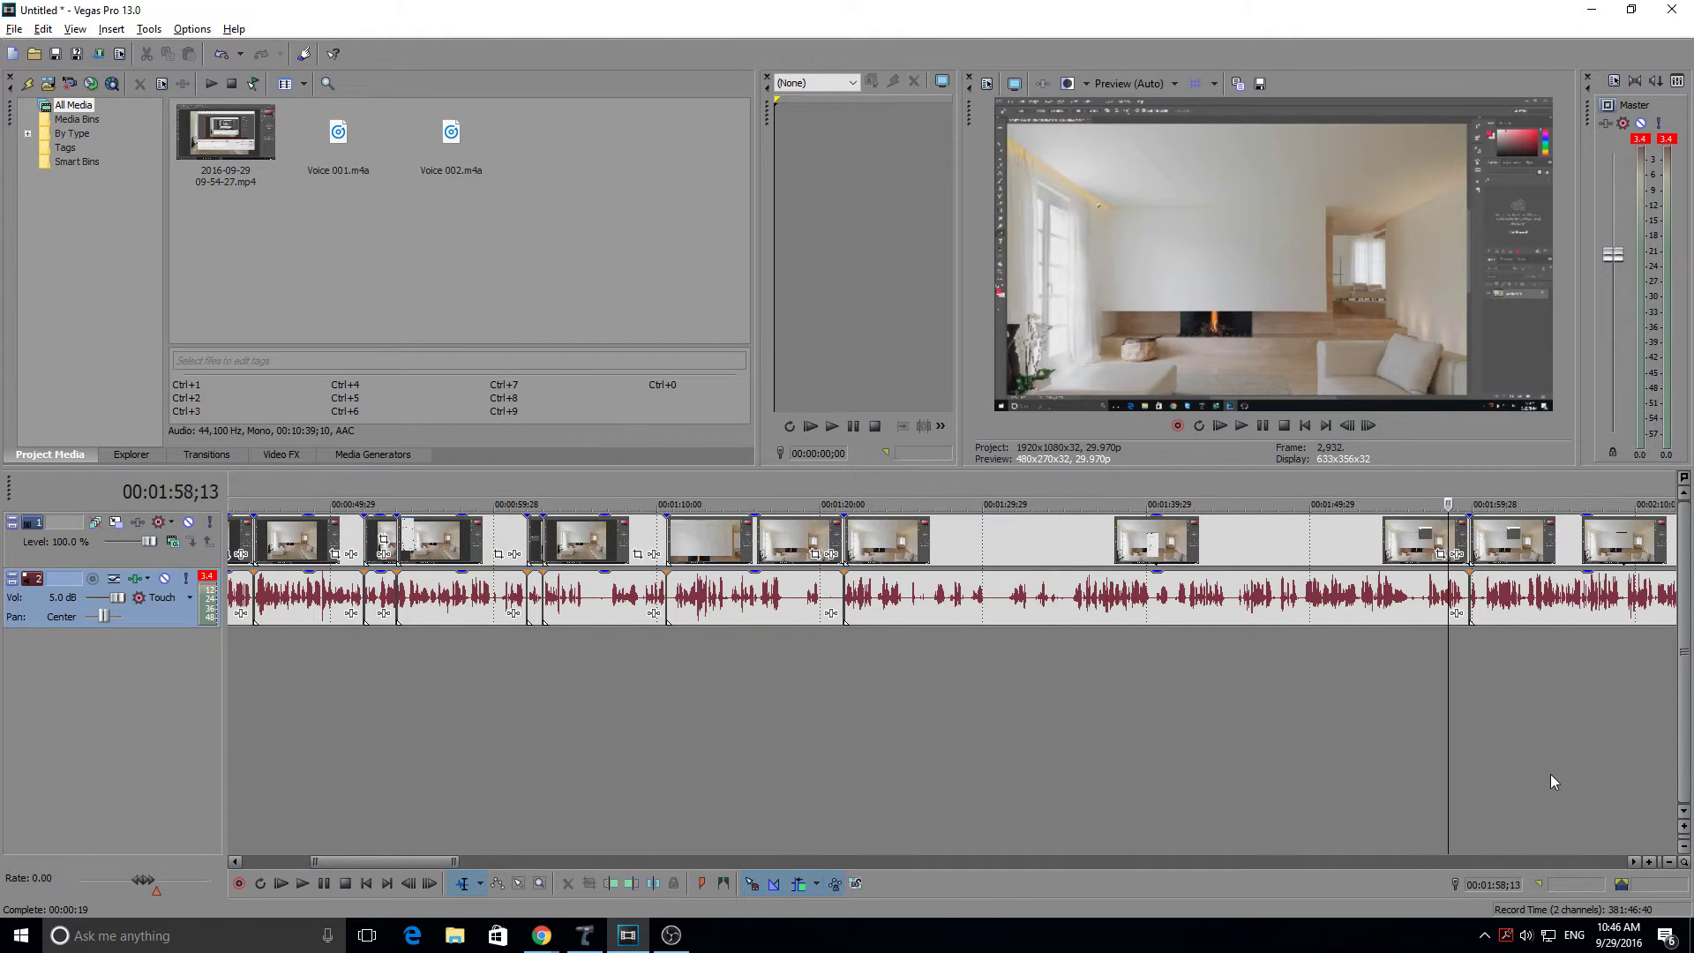
{"action": "left_click", "coordinate": [1562, 777]}
{"action": "left_click", "coordinate": [1262, 861]}
{"action": "left_click", "coordinate": [1262, 861]}
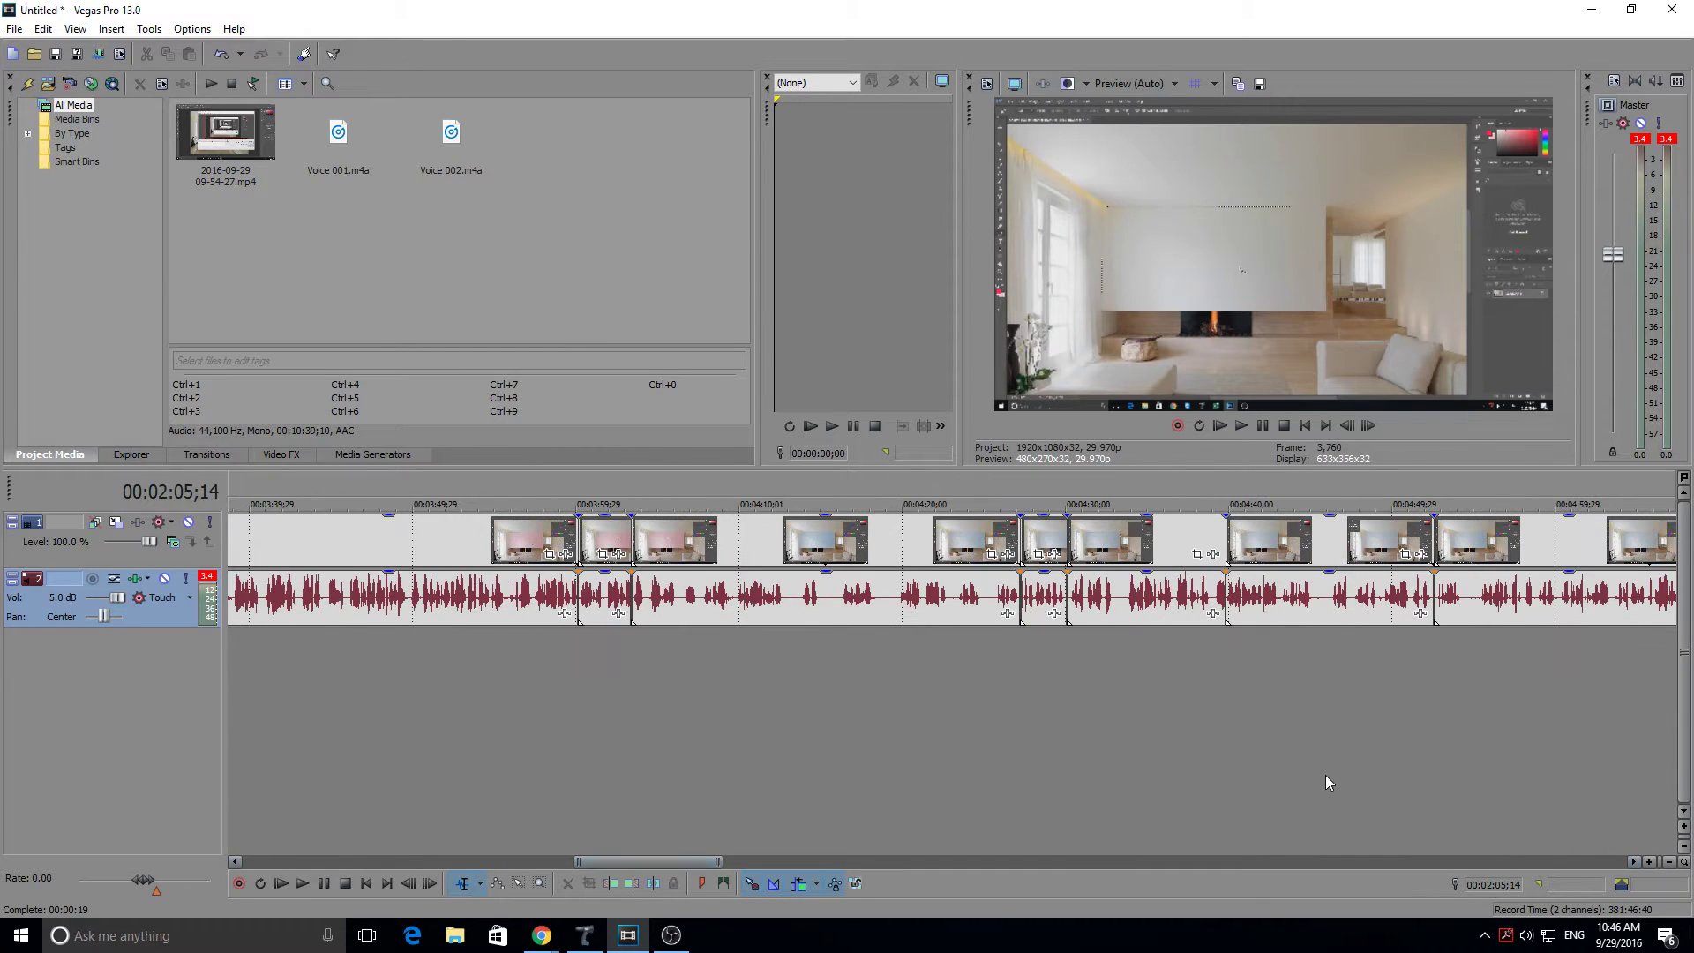
{"action": "left_click", "coordinate": [1327, 776]}
{"action": "left_click_drag", "start_coordinate": [649, 863], "coordinate": [281, 861]}
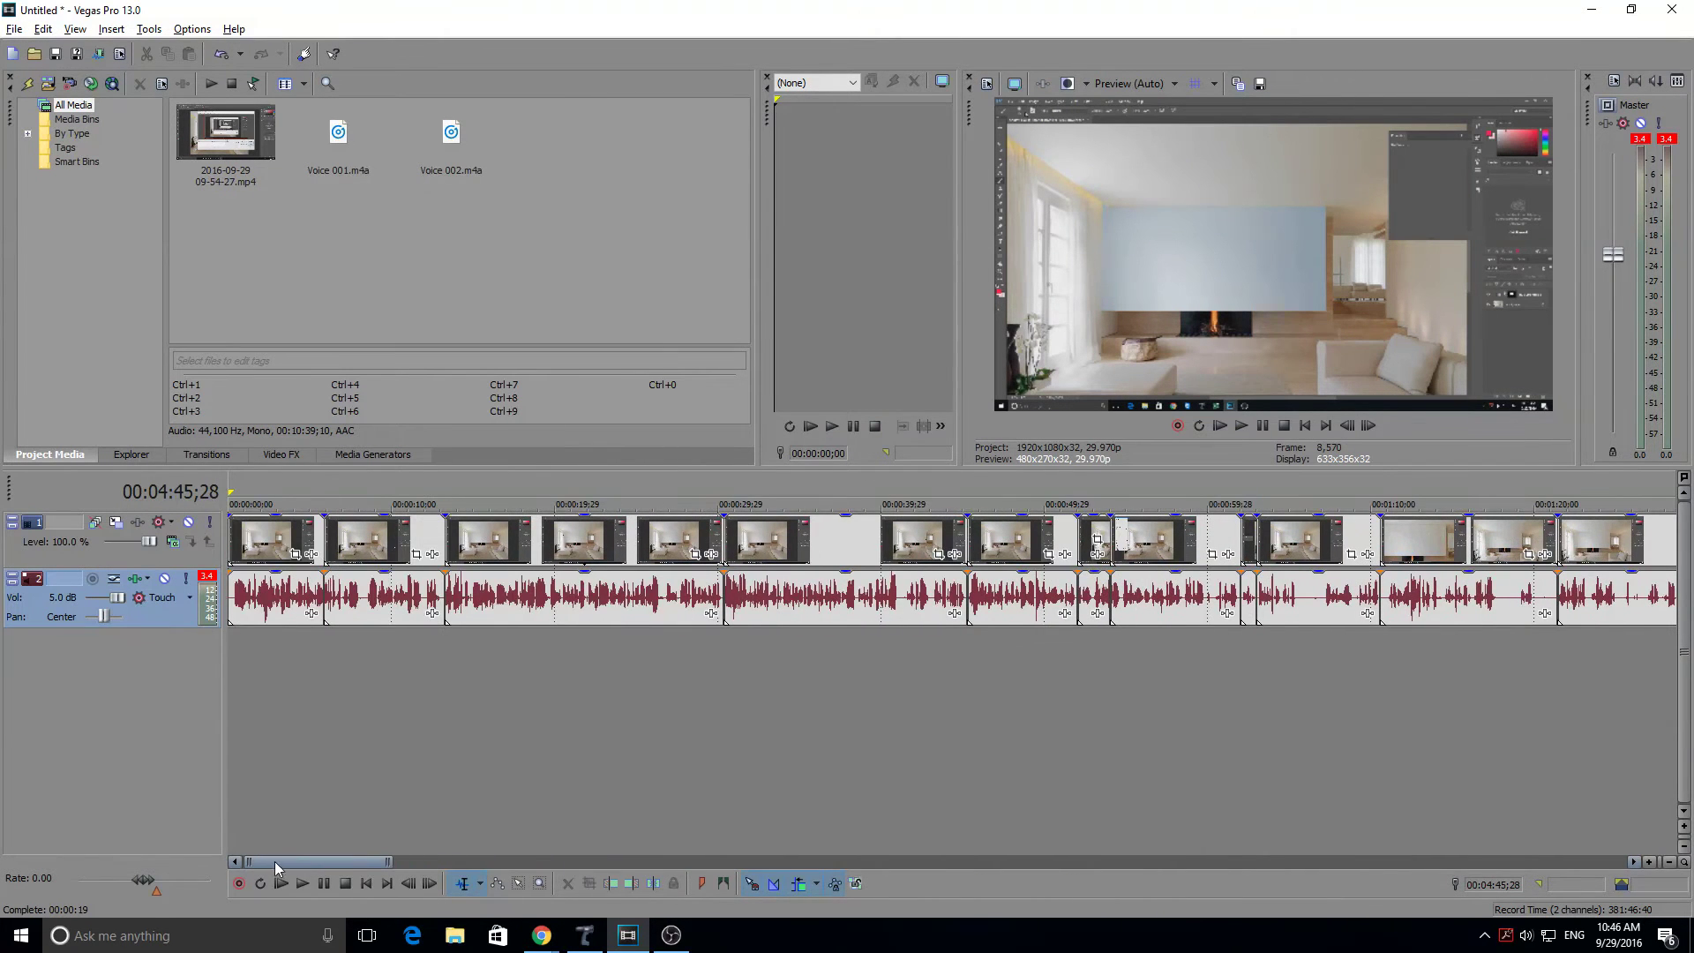
Replay the project from near the start for a few seconds, then stop
{"action": "left_click", "coordinate": [242, 717]}
{"action": "key", "text": "space"}
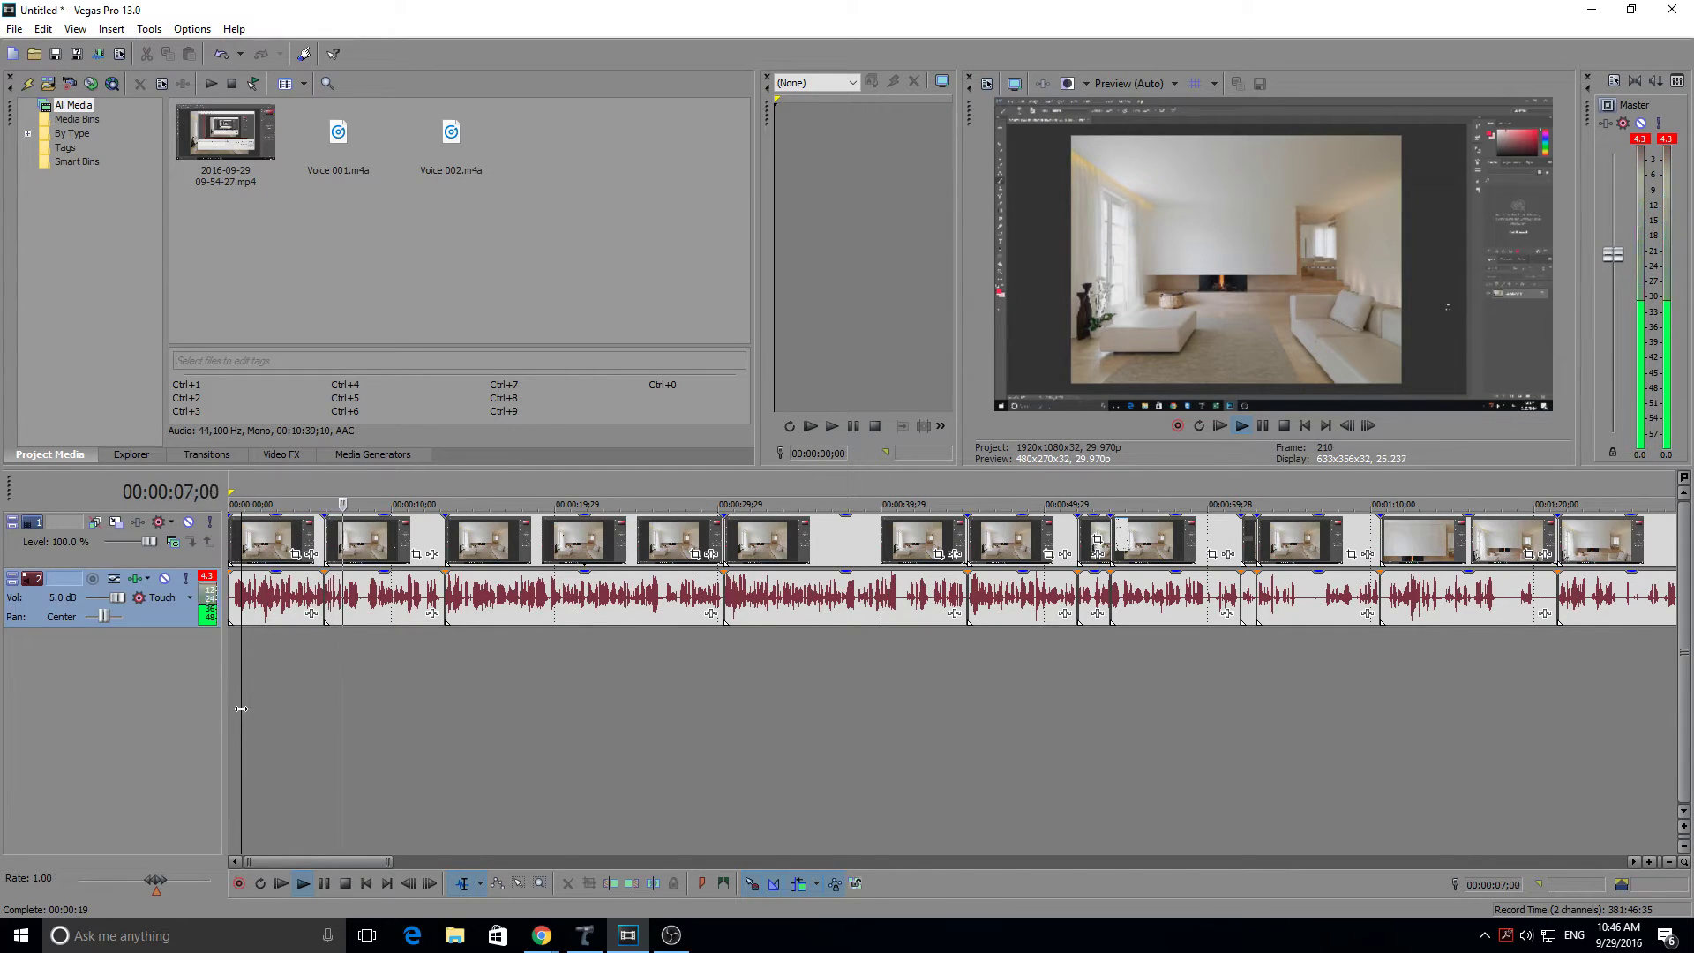
{"action": "key", "text": "Return"}
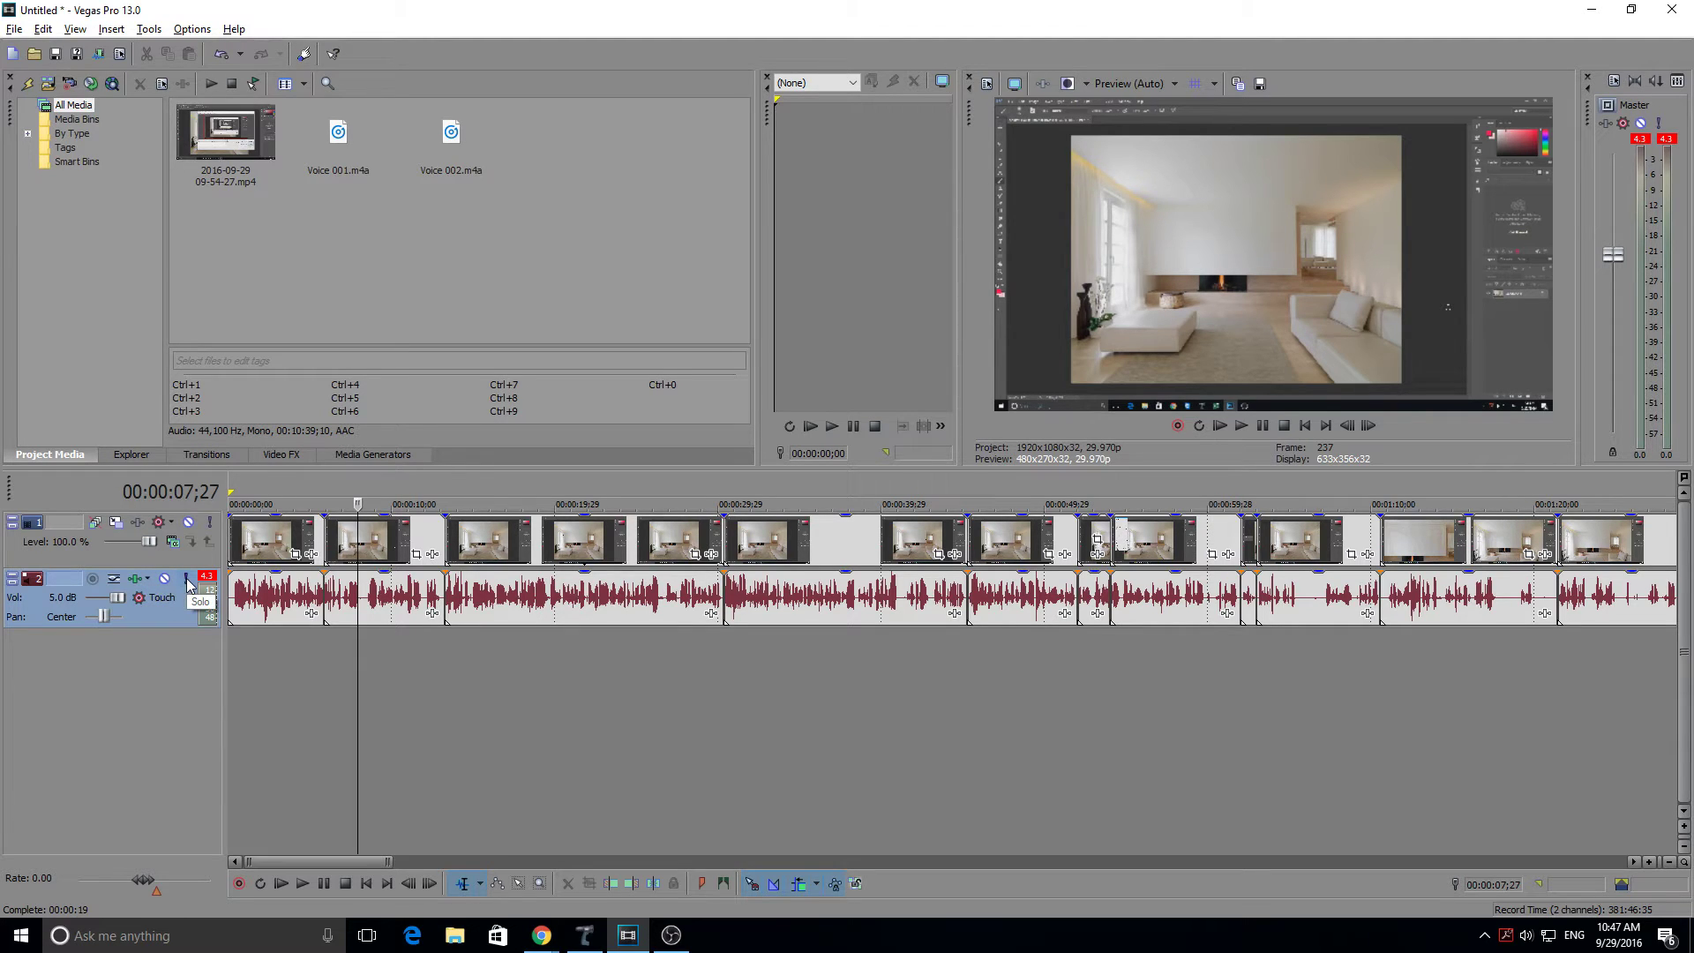
Mute the video track and add Voice 002.m4a as a new audio track below
{"action": "left_click", "coordinate": [189, 526]}
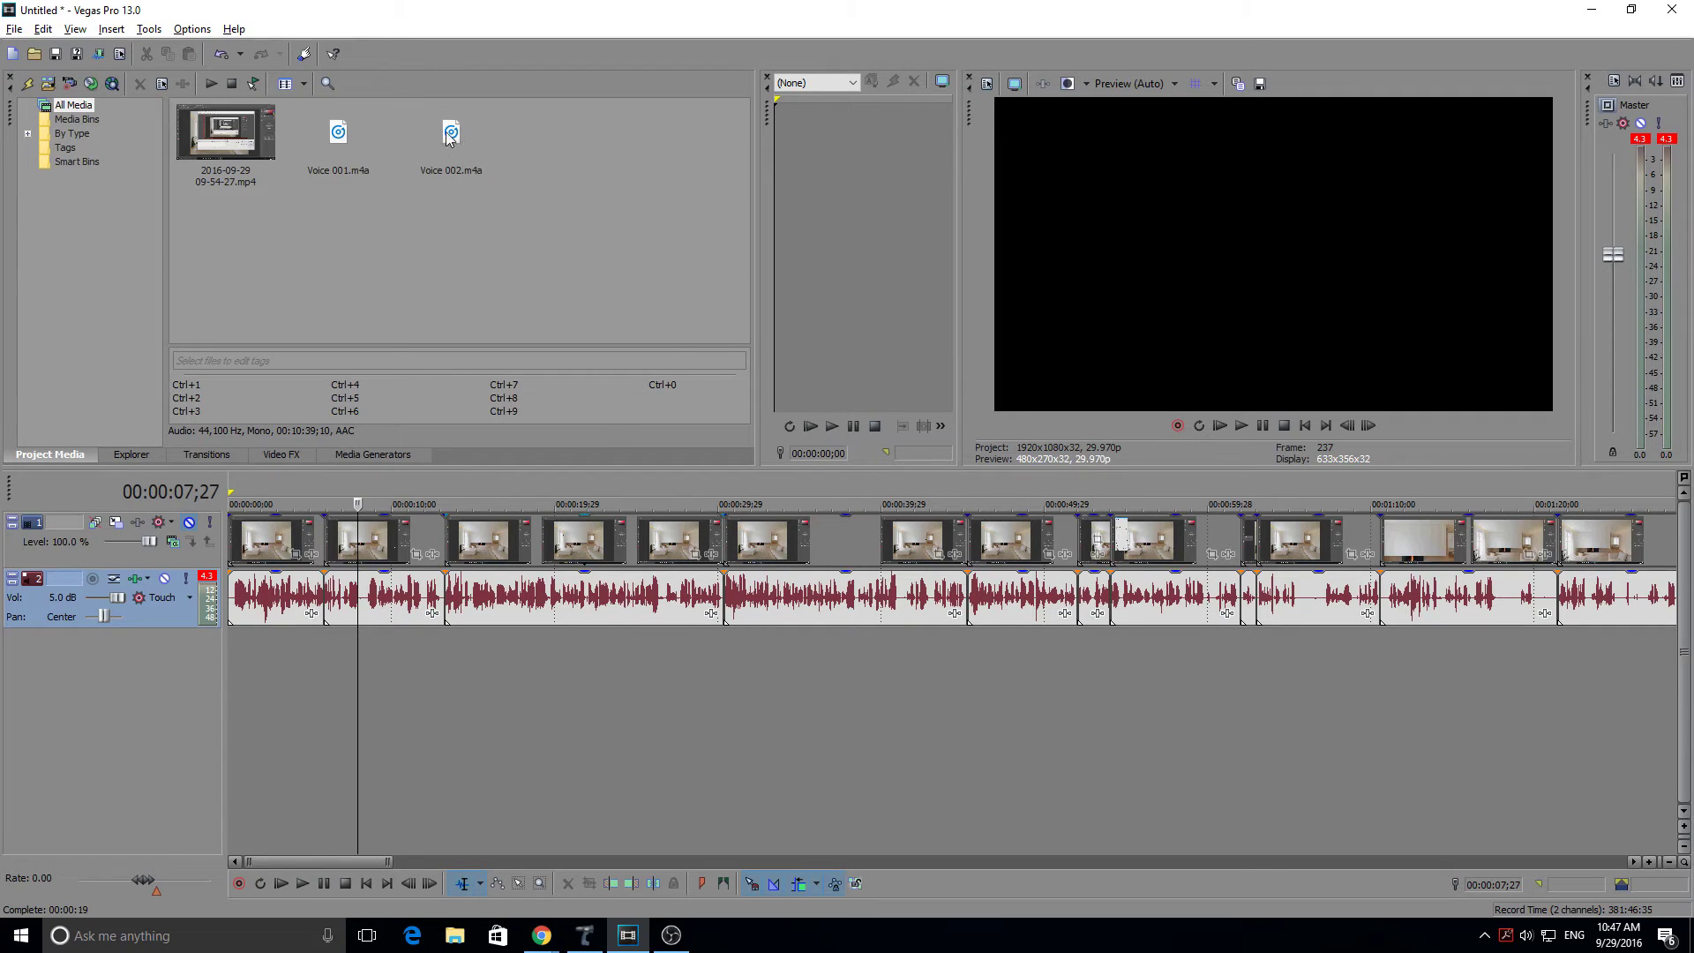
{"action": "left_click_drag", "start_coordinate": [450, 137], "coordinate": [236, 670]}
{"action": "left_click", "coordinate": [340, 723]}
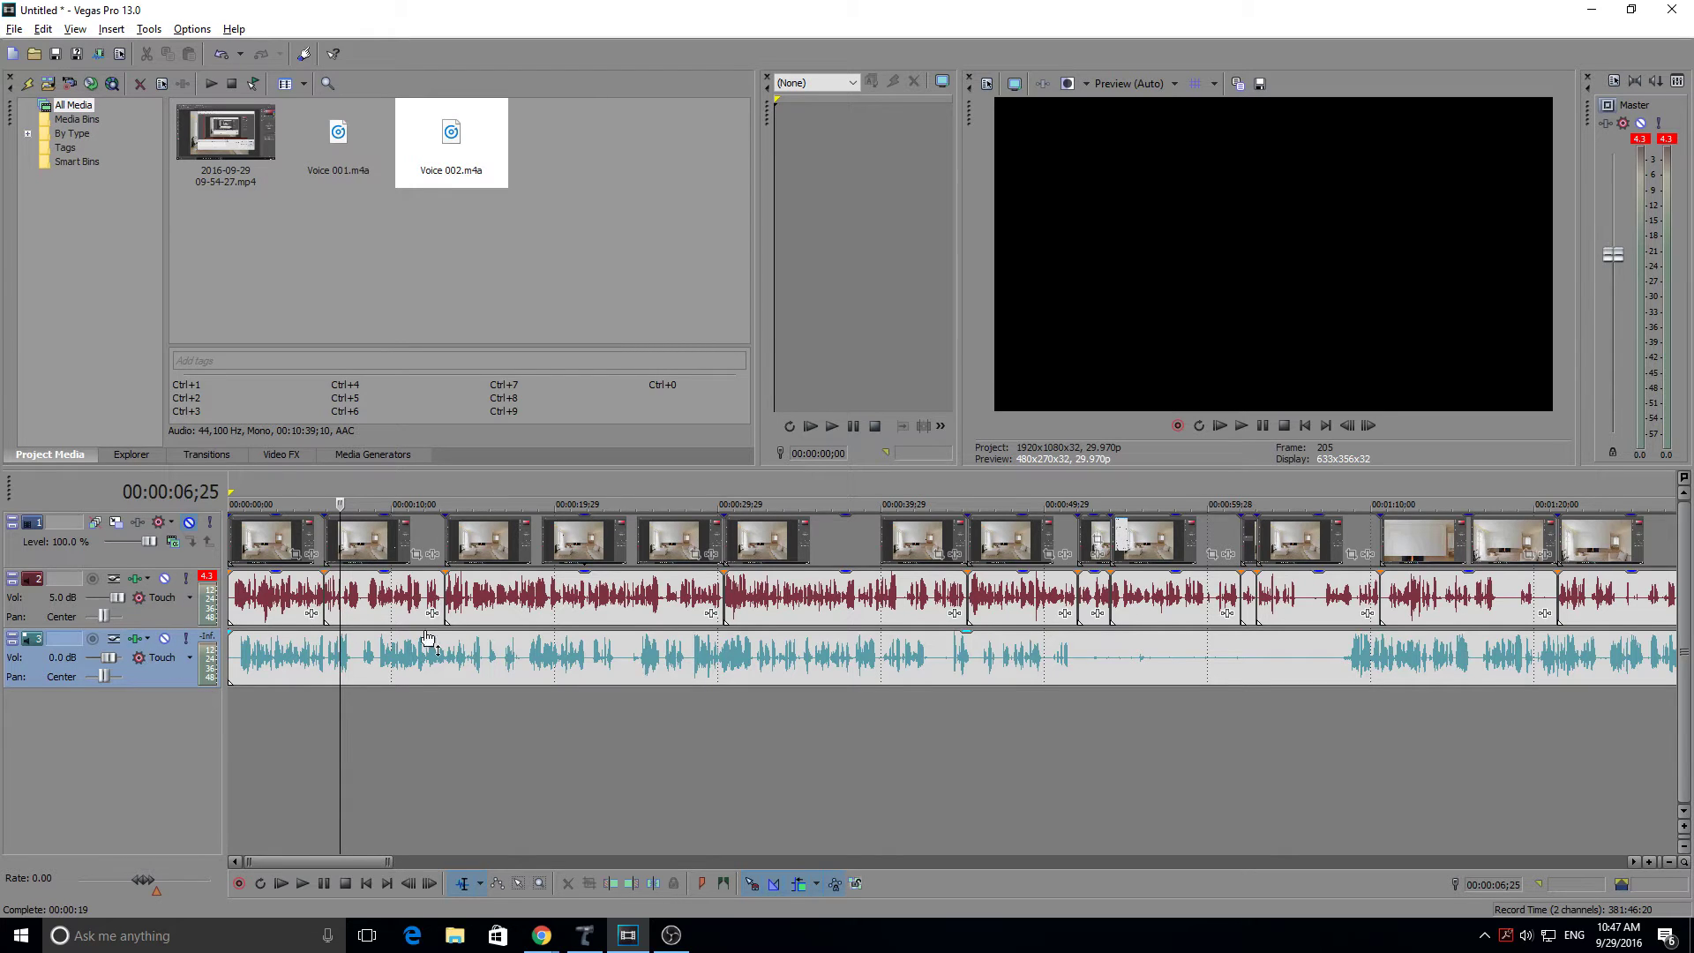
Play from about 2 seconds to hear the new track, then mute track 3
{"action": "left_click", "coordinate": [262, 726]}
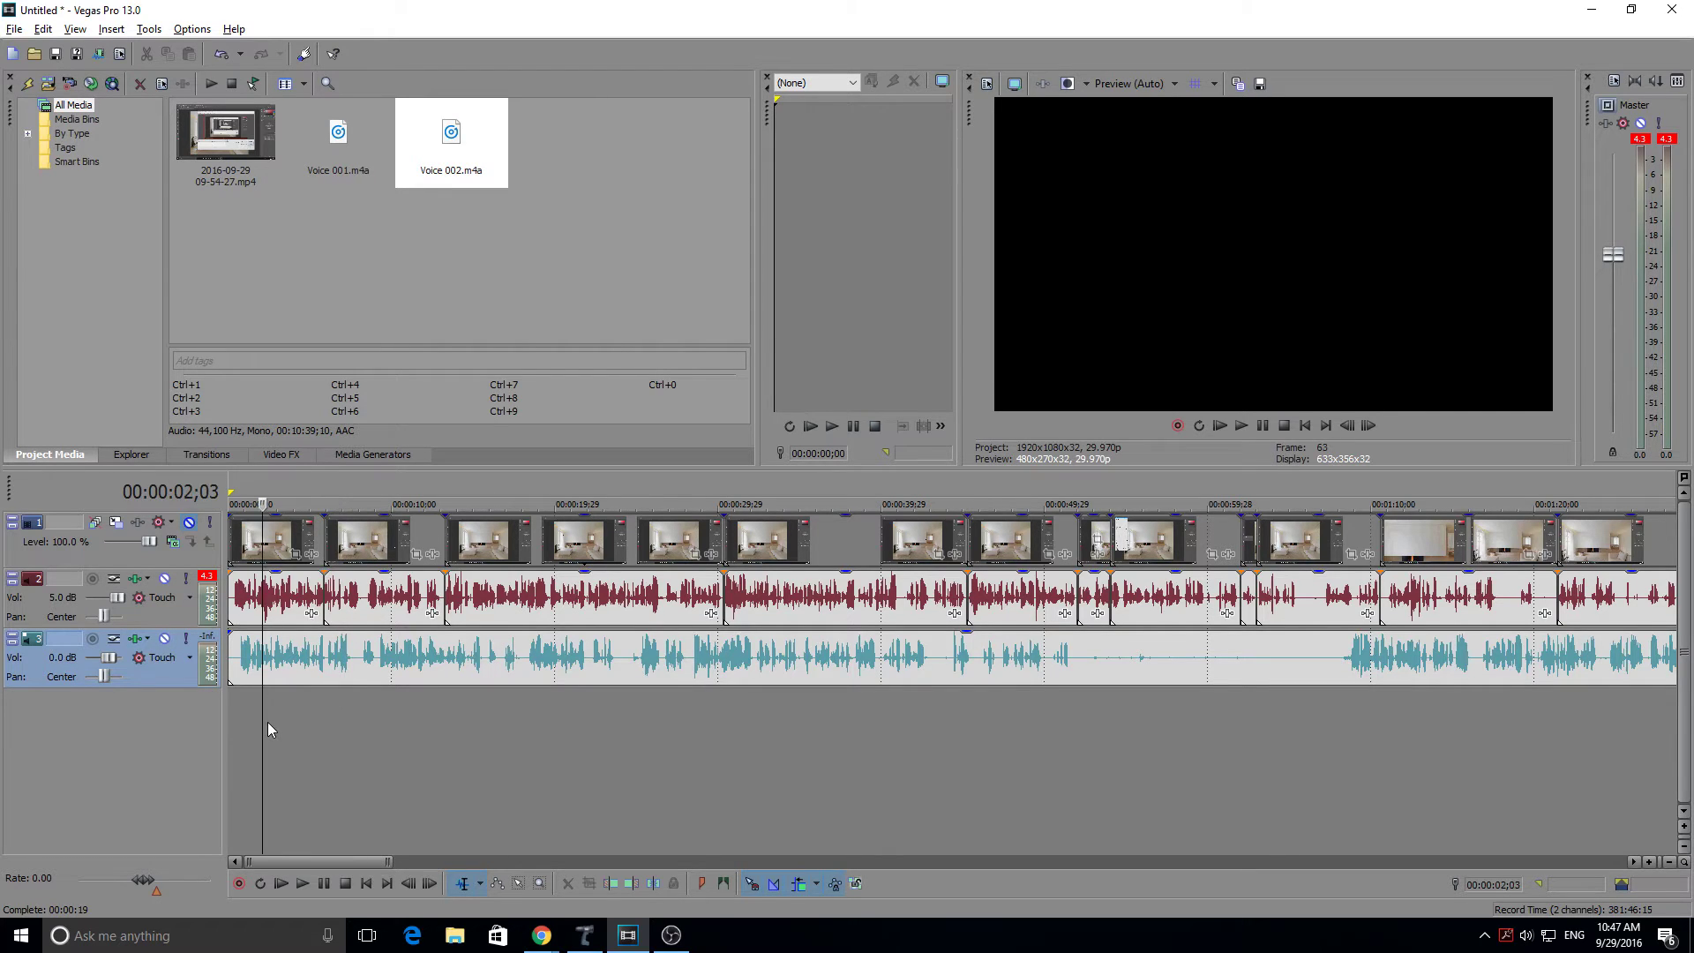
{"action": "key", "text": "space"}
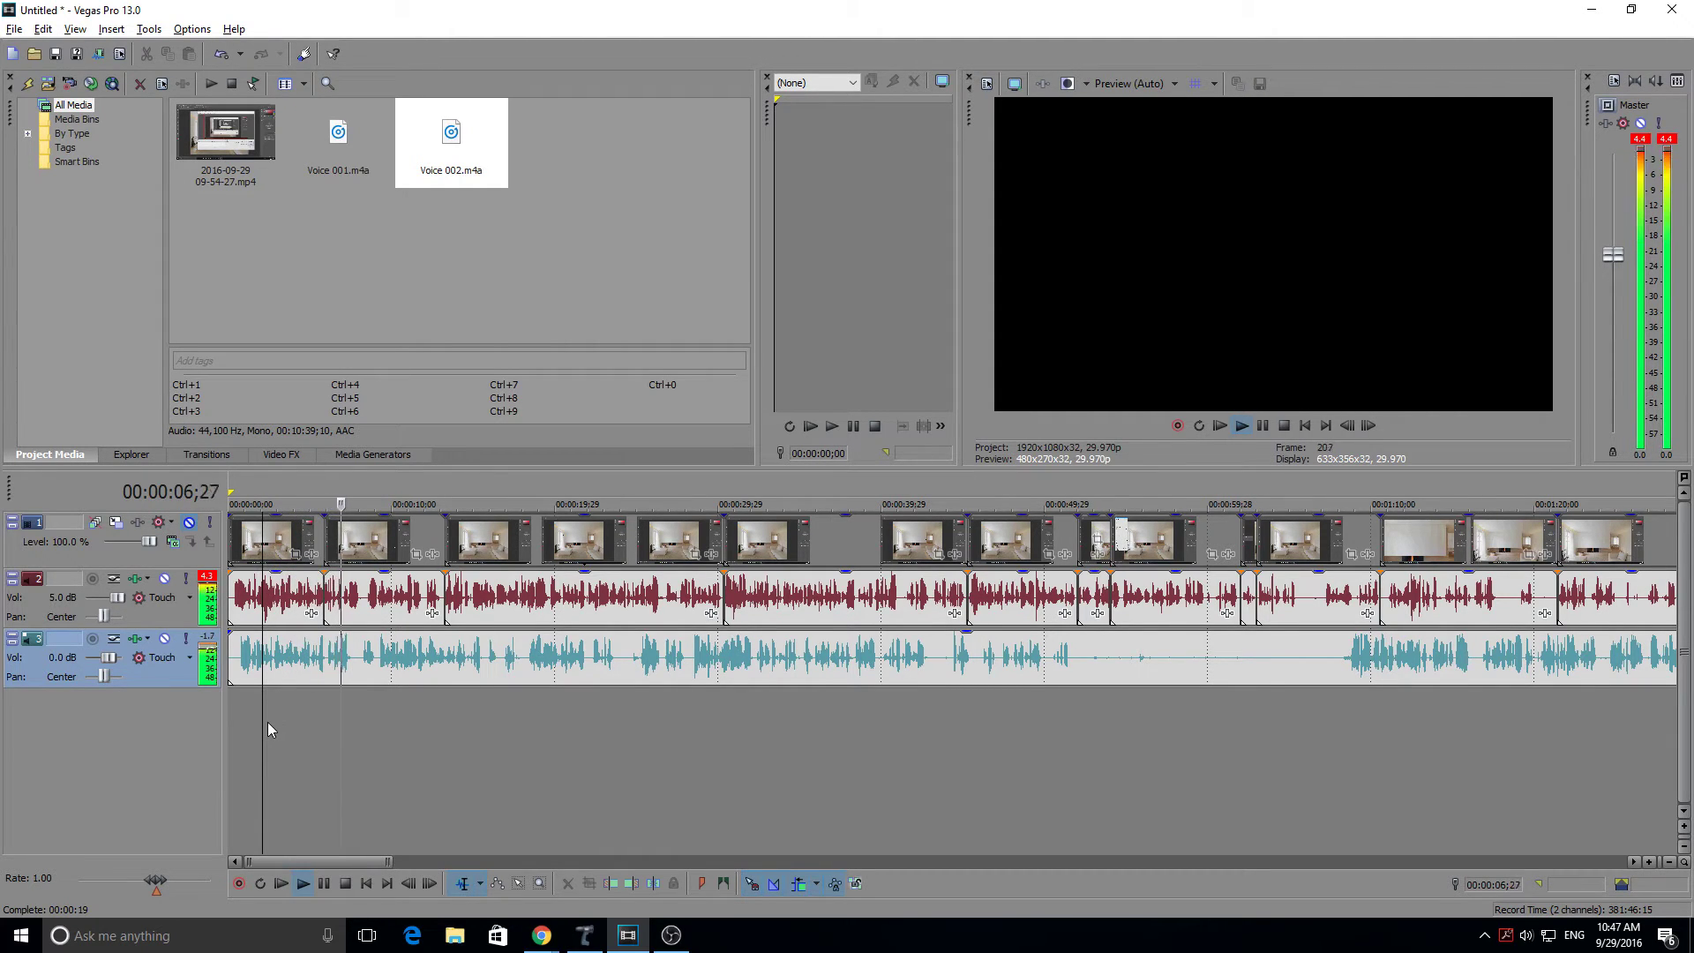
{"action": "key", "text": "Return"}
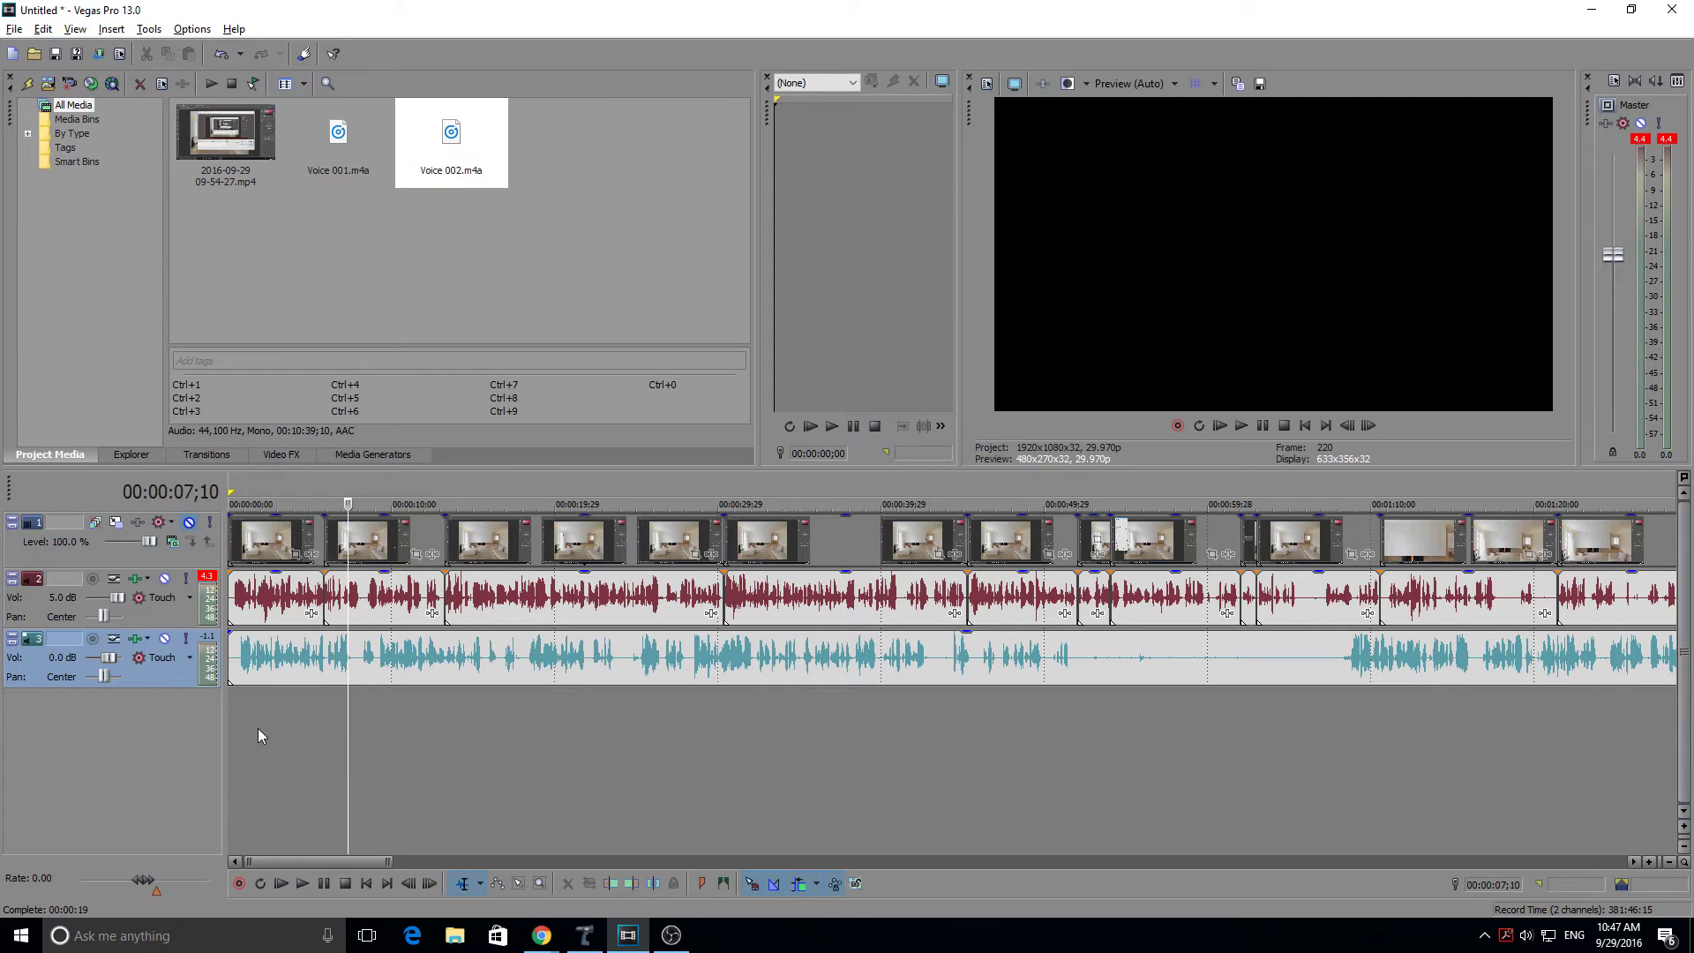
{"action": "left_click", "coordinate": [164, 640]}
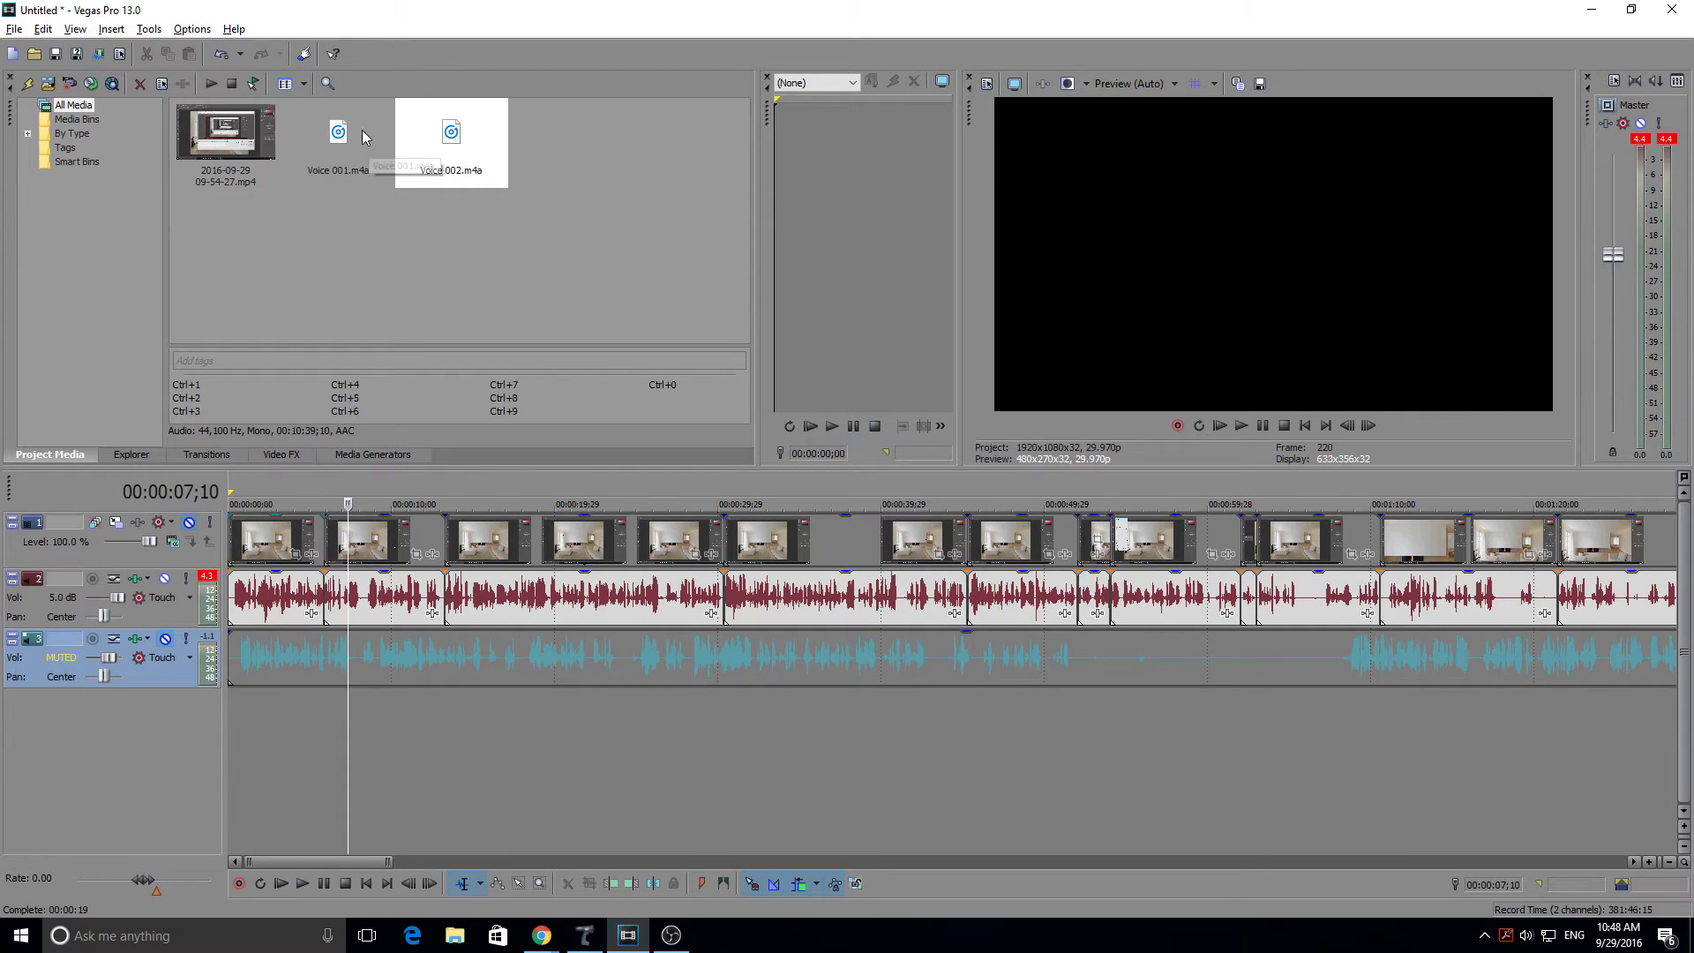
Add Voice 001.m4a and Voice 002.m4a as new audio tracks beneath the existing ones
{"action": "left_click_drag", "start_coordinate": [362, 137], "coordinate": [244, 717]}
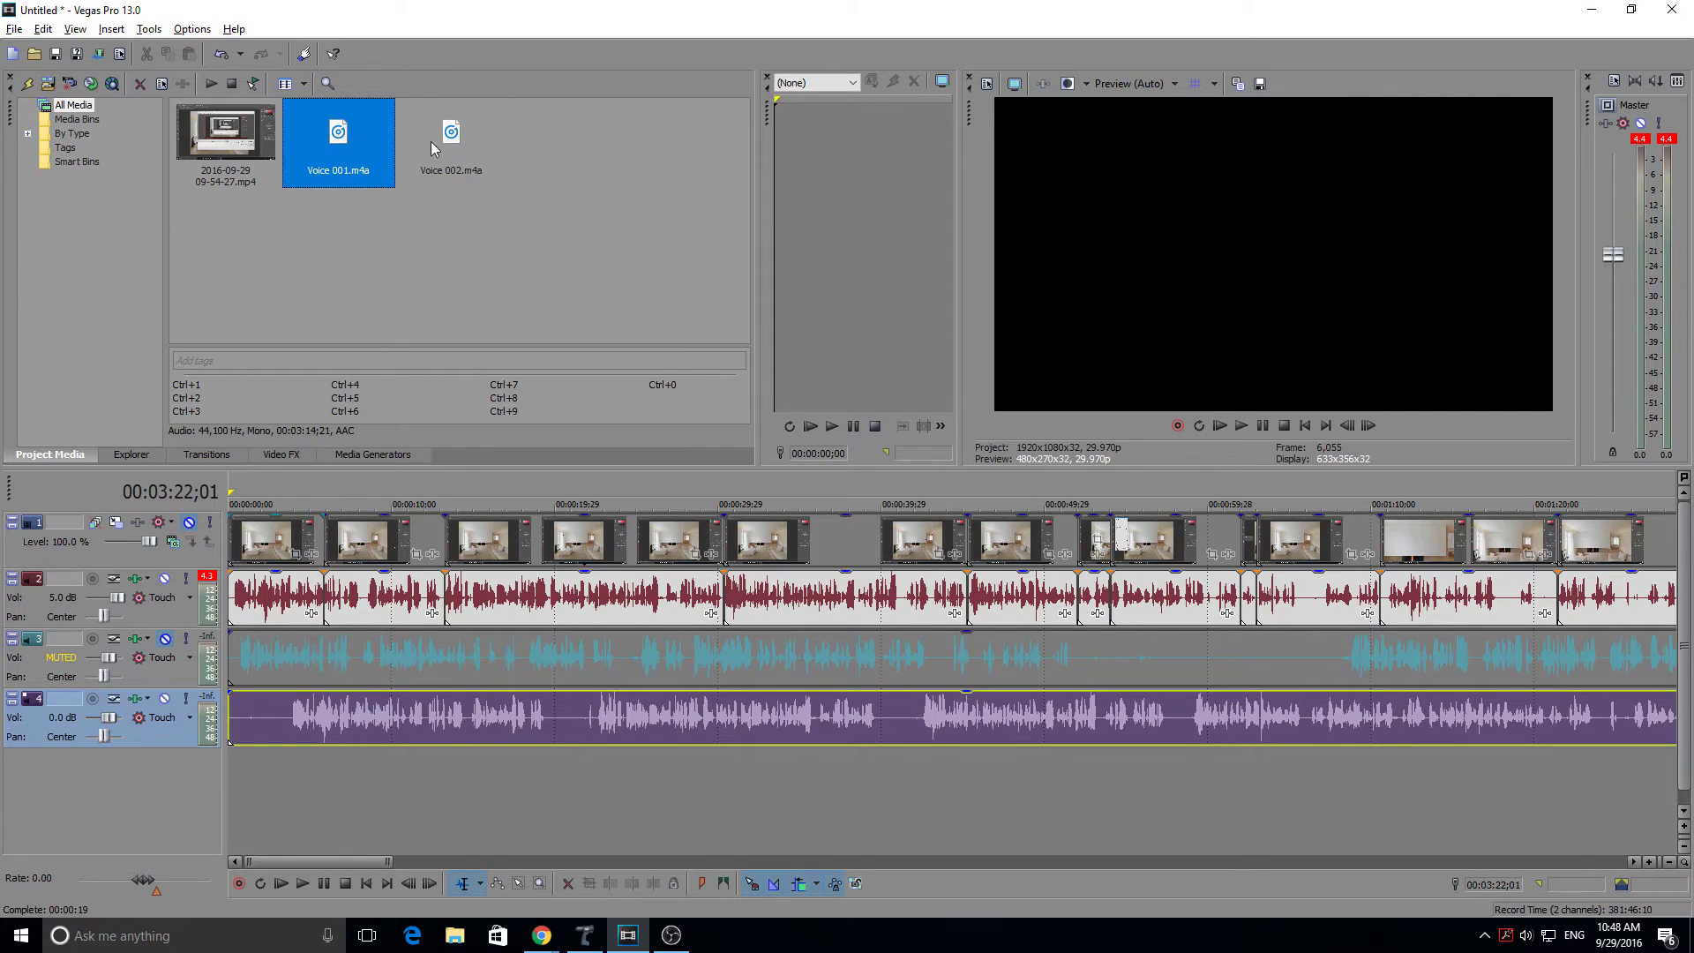
{"action": "left_click_drag", "start_coordinate": [431, 141], "coordinate": [240, 776]}
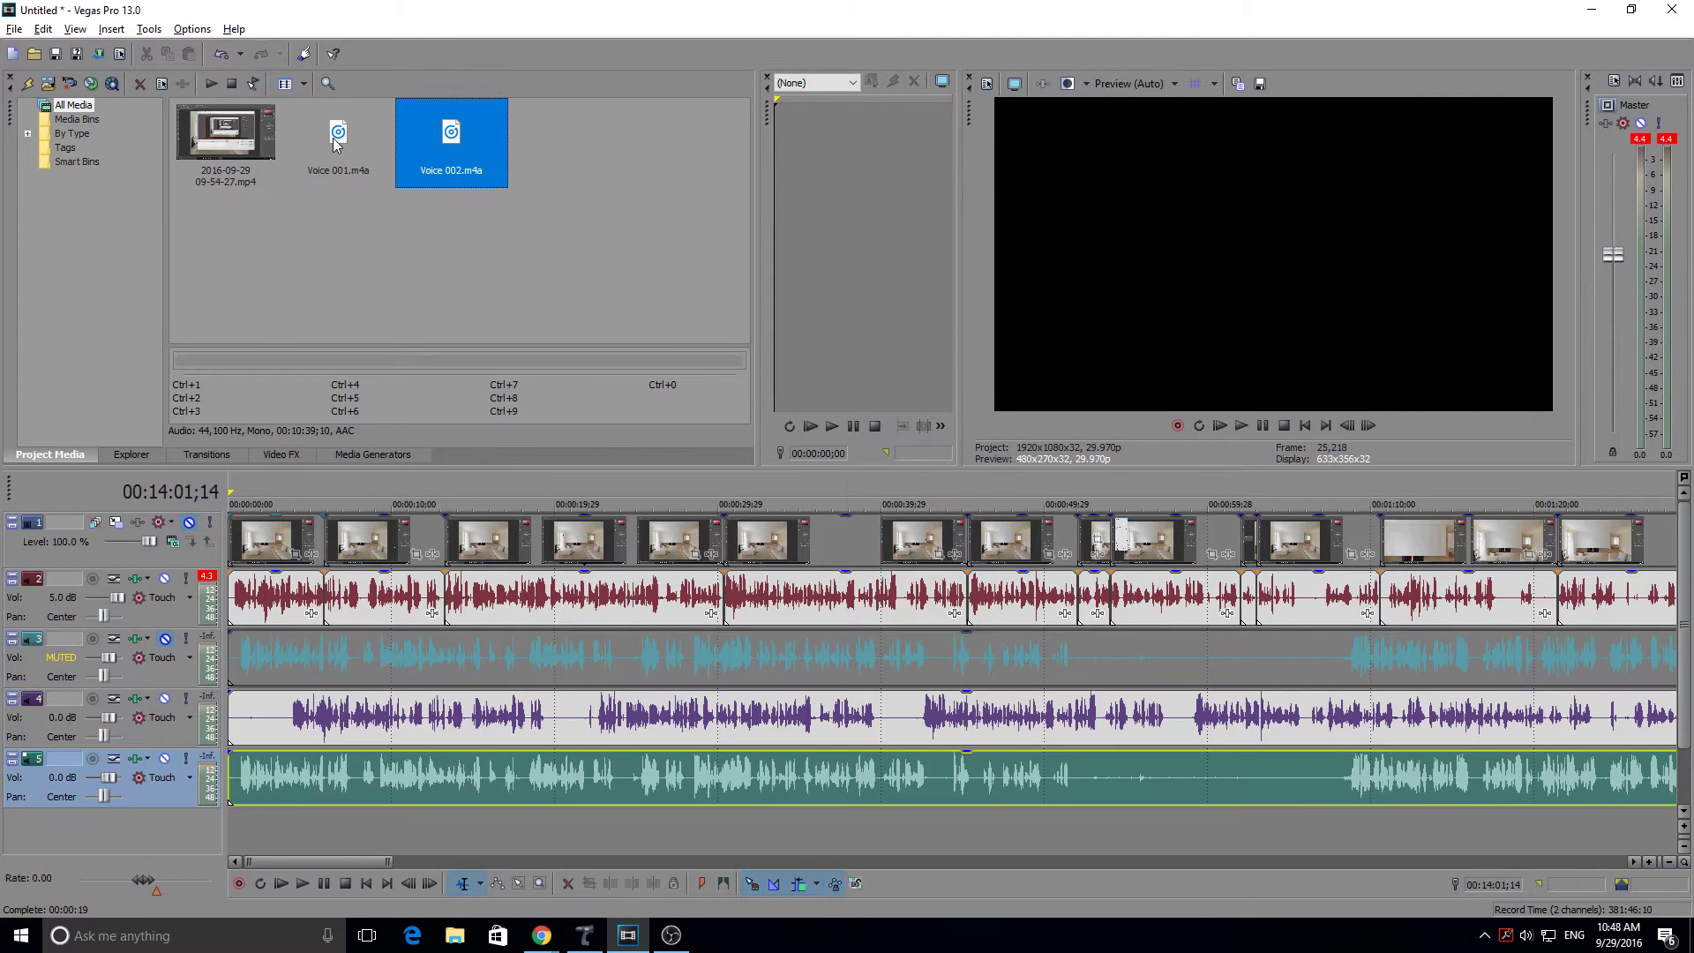
{"action": "left_click_drag", "start_coordinate": [335, 144], "coordinate": [231, 837]}
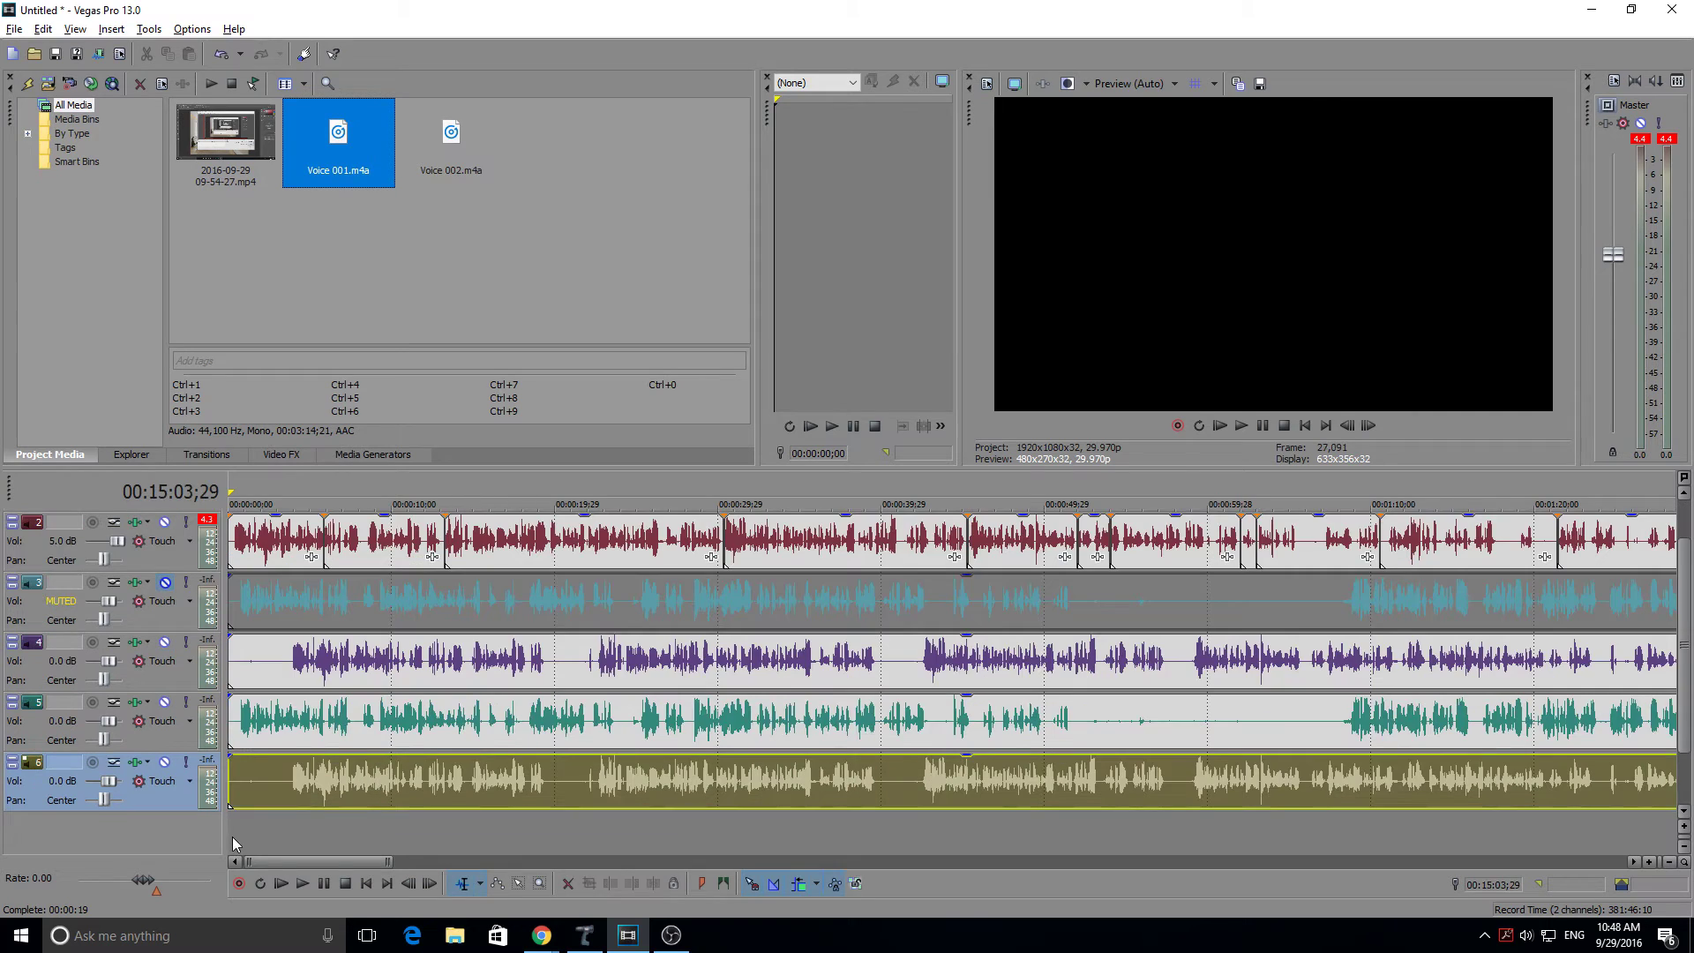
Unmute track 3 and solo track 2 so only it plays
{"action": "left_click", "coordinate": [165, 584]}
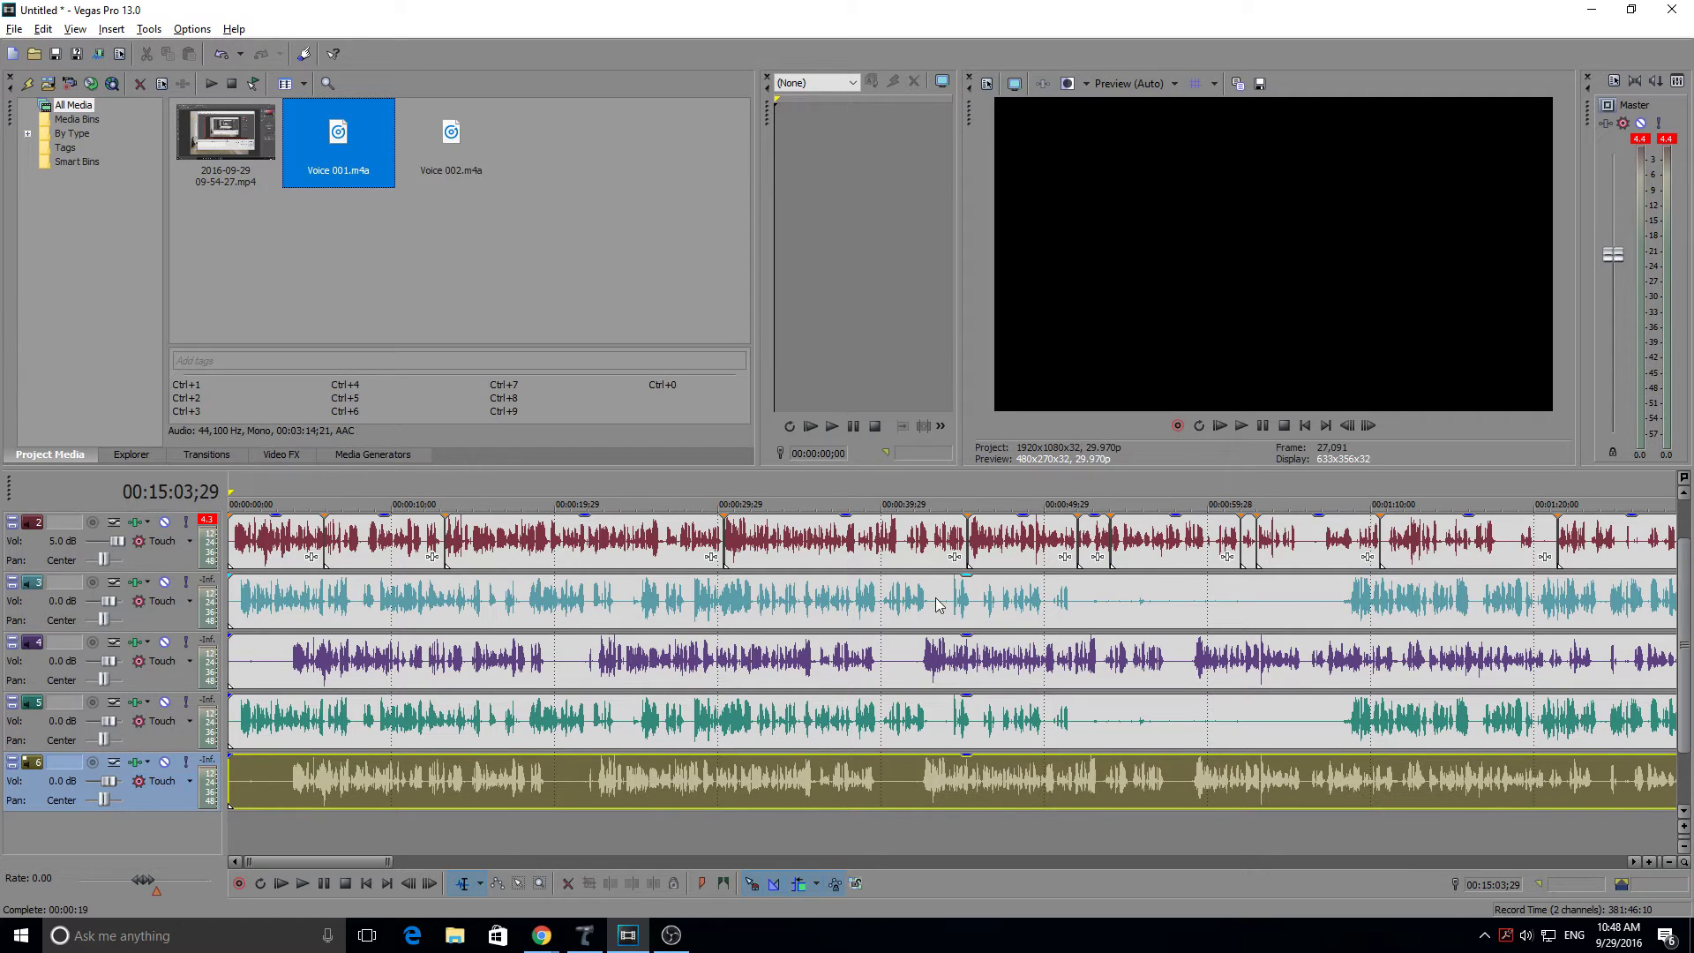
{"action": "left_click", "coordinate": [771, 836]}
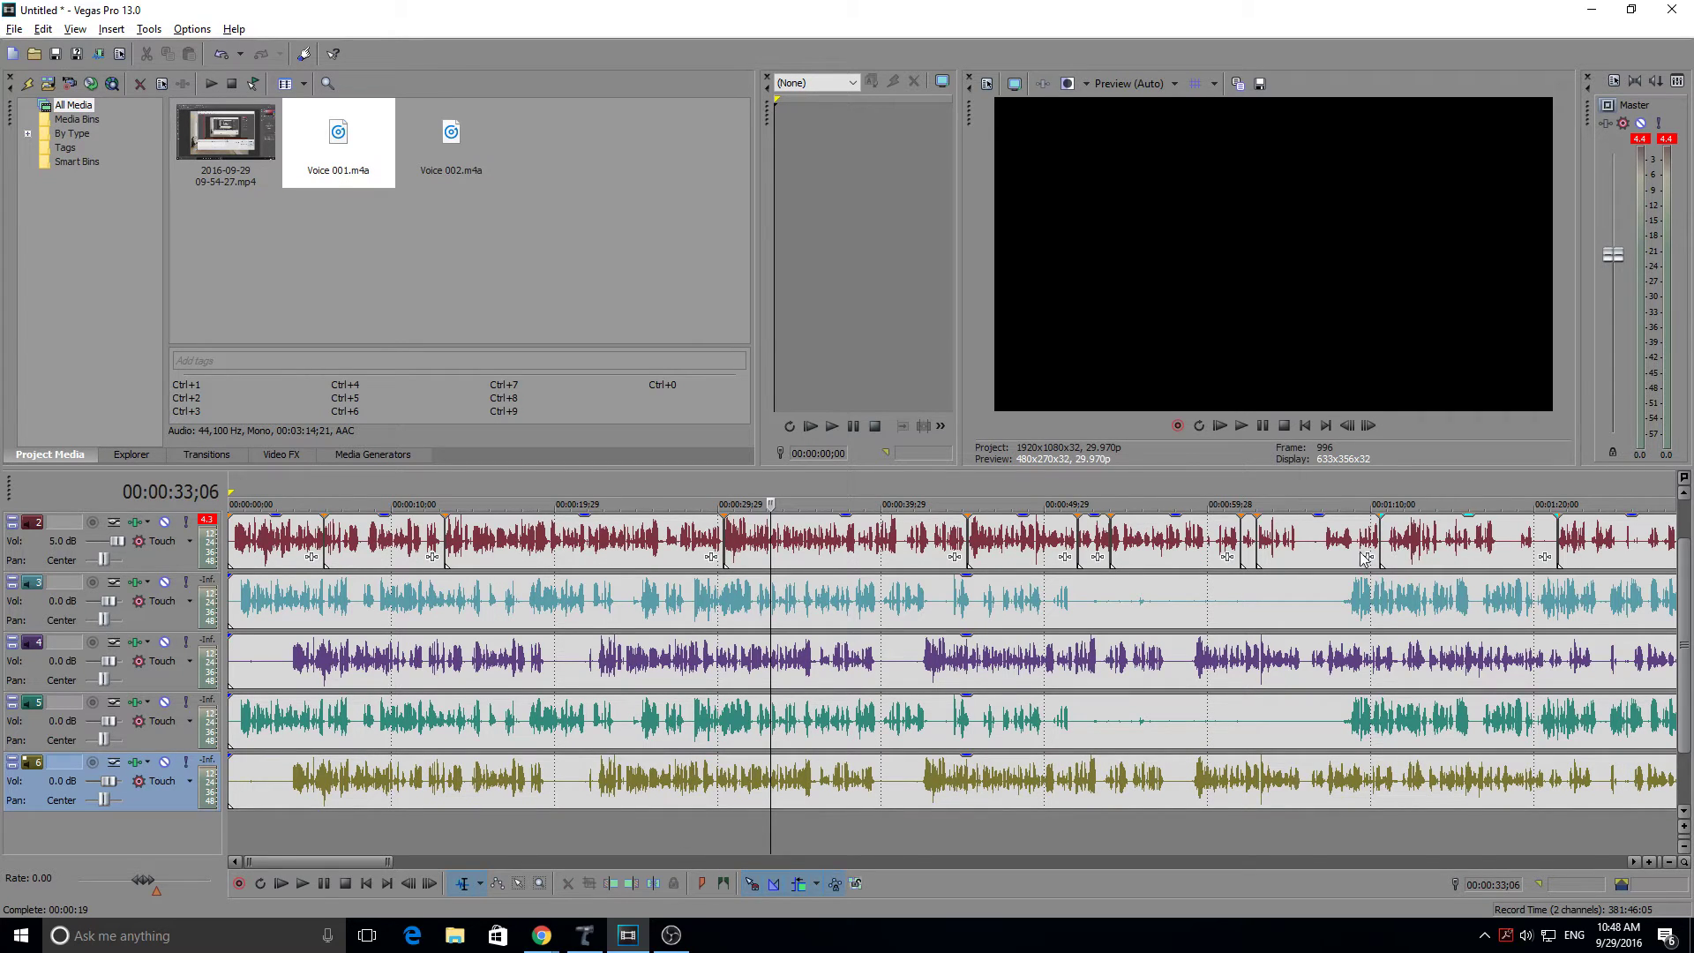
{"action": "left_click", "coordinate": [186, 529]}
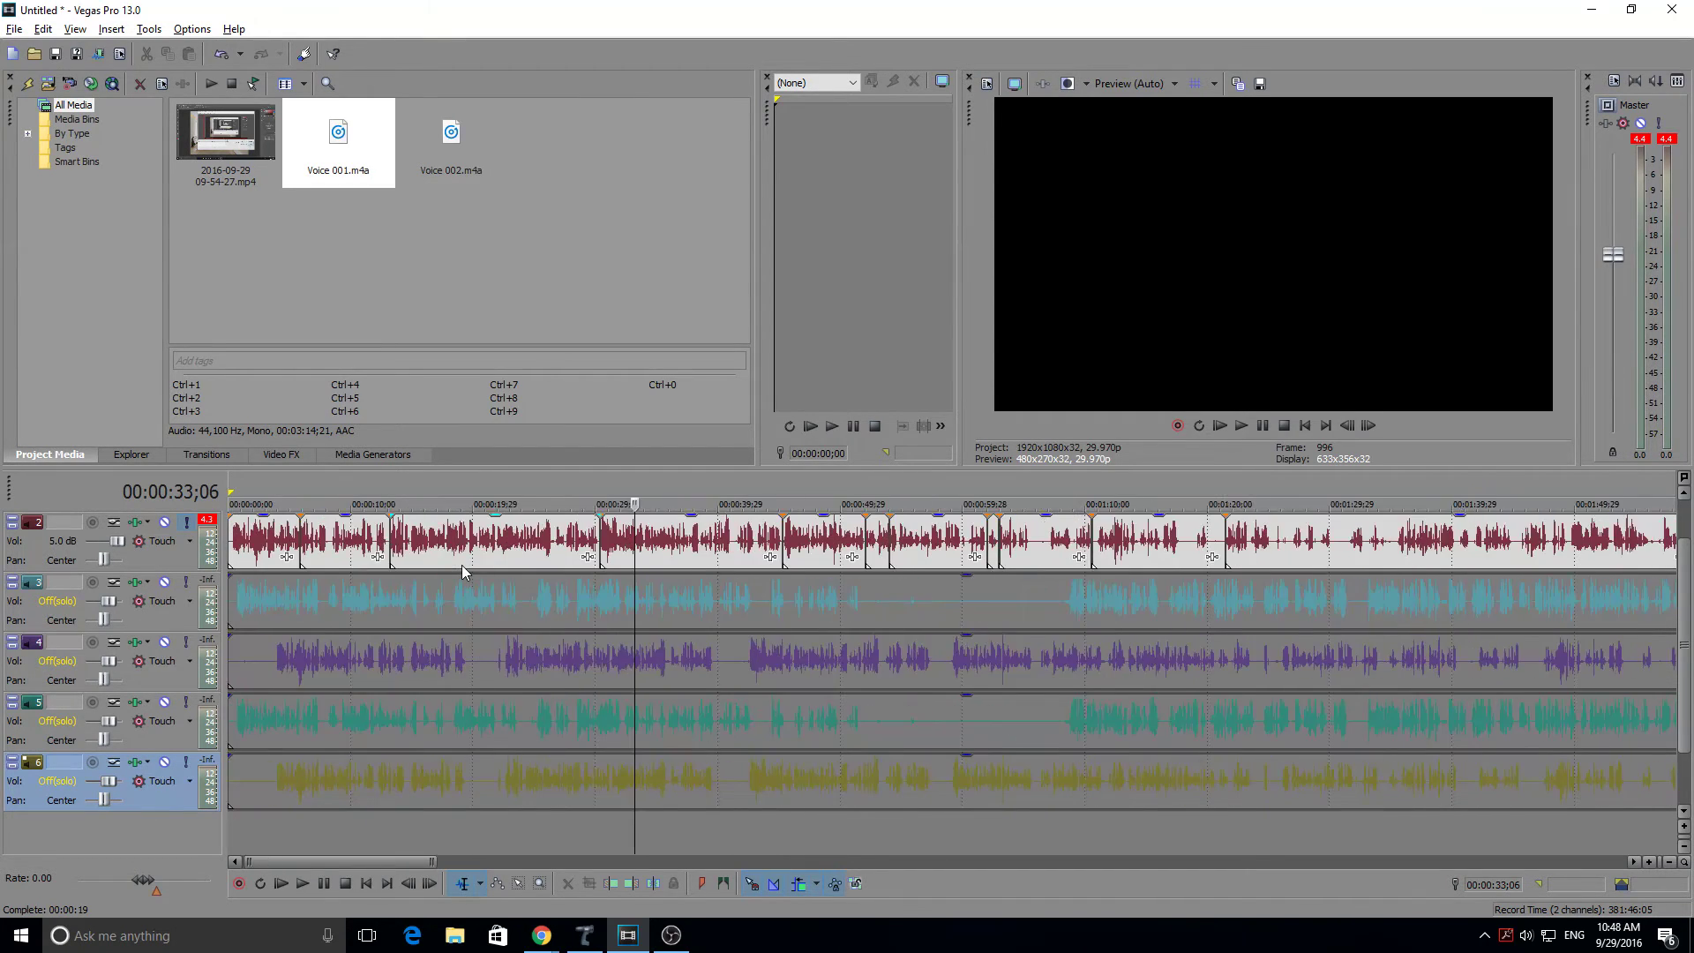
In Render As, pick the MP3 Audio 256 Kbps, CD Transparent Audio template
{"action": "left_click", "coordinate": [13, 29]}
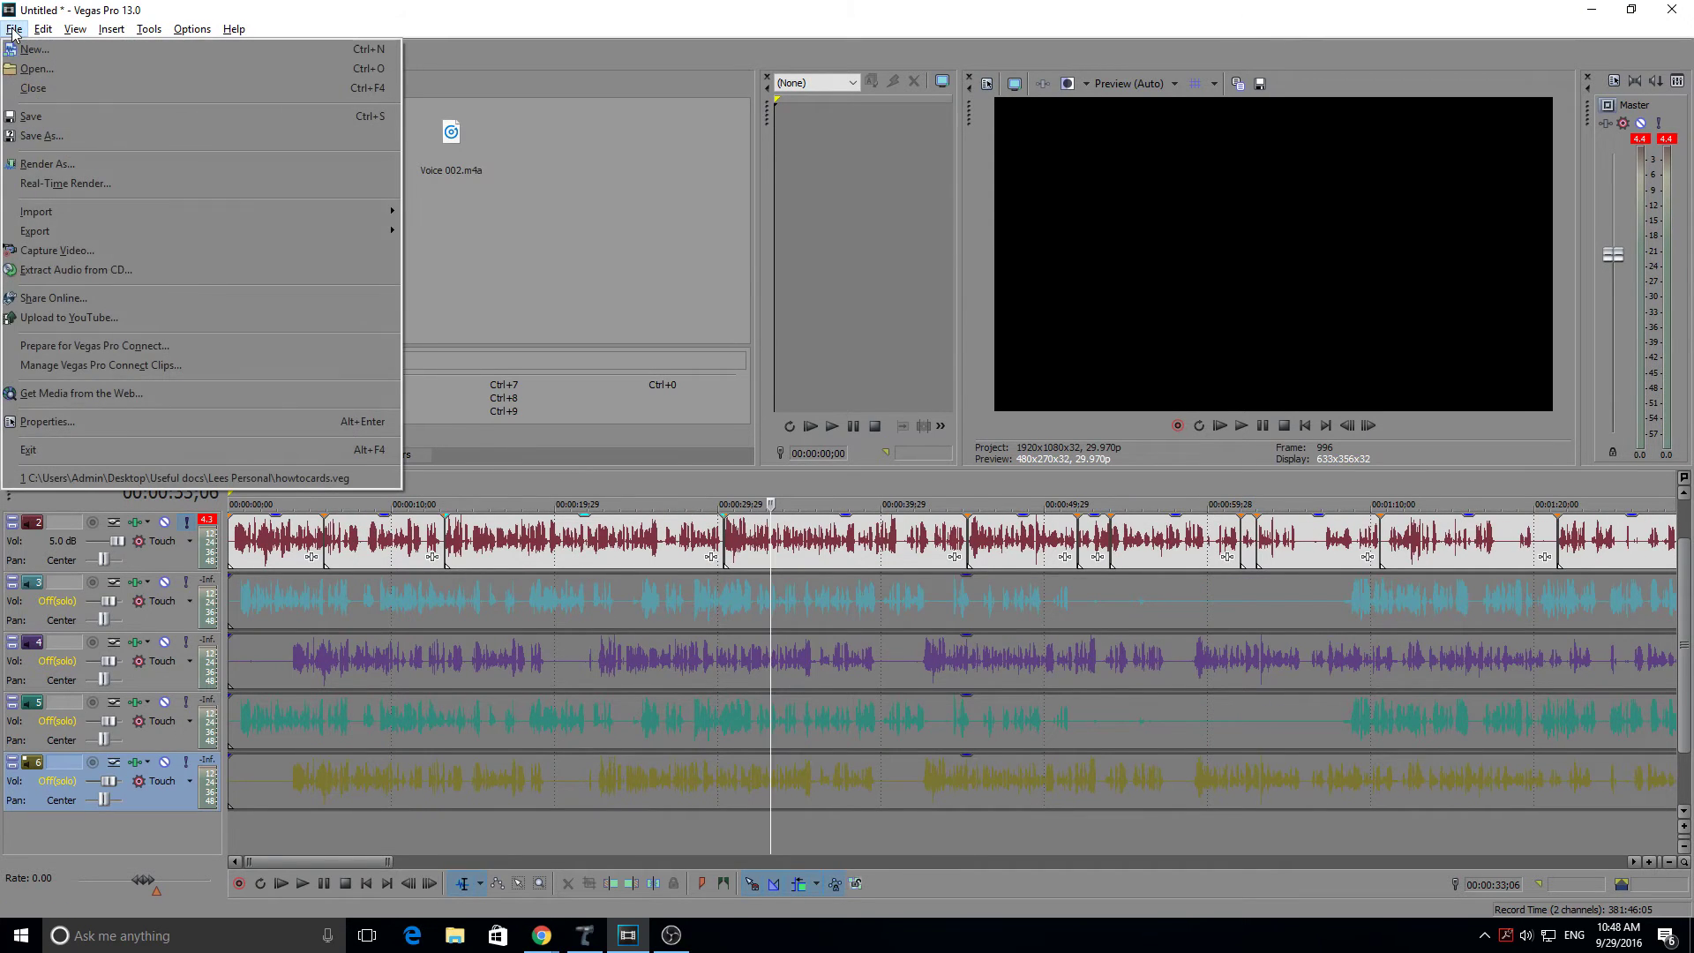
{"action": "left_click", "coordinate": [37, 163]}
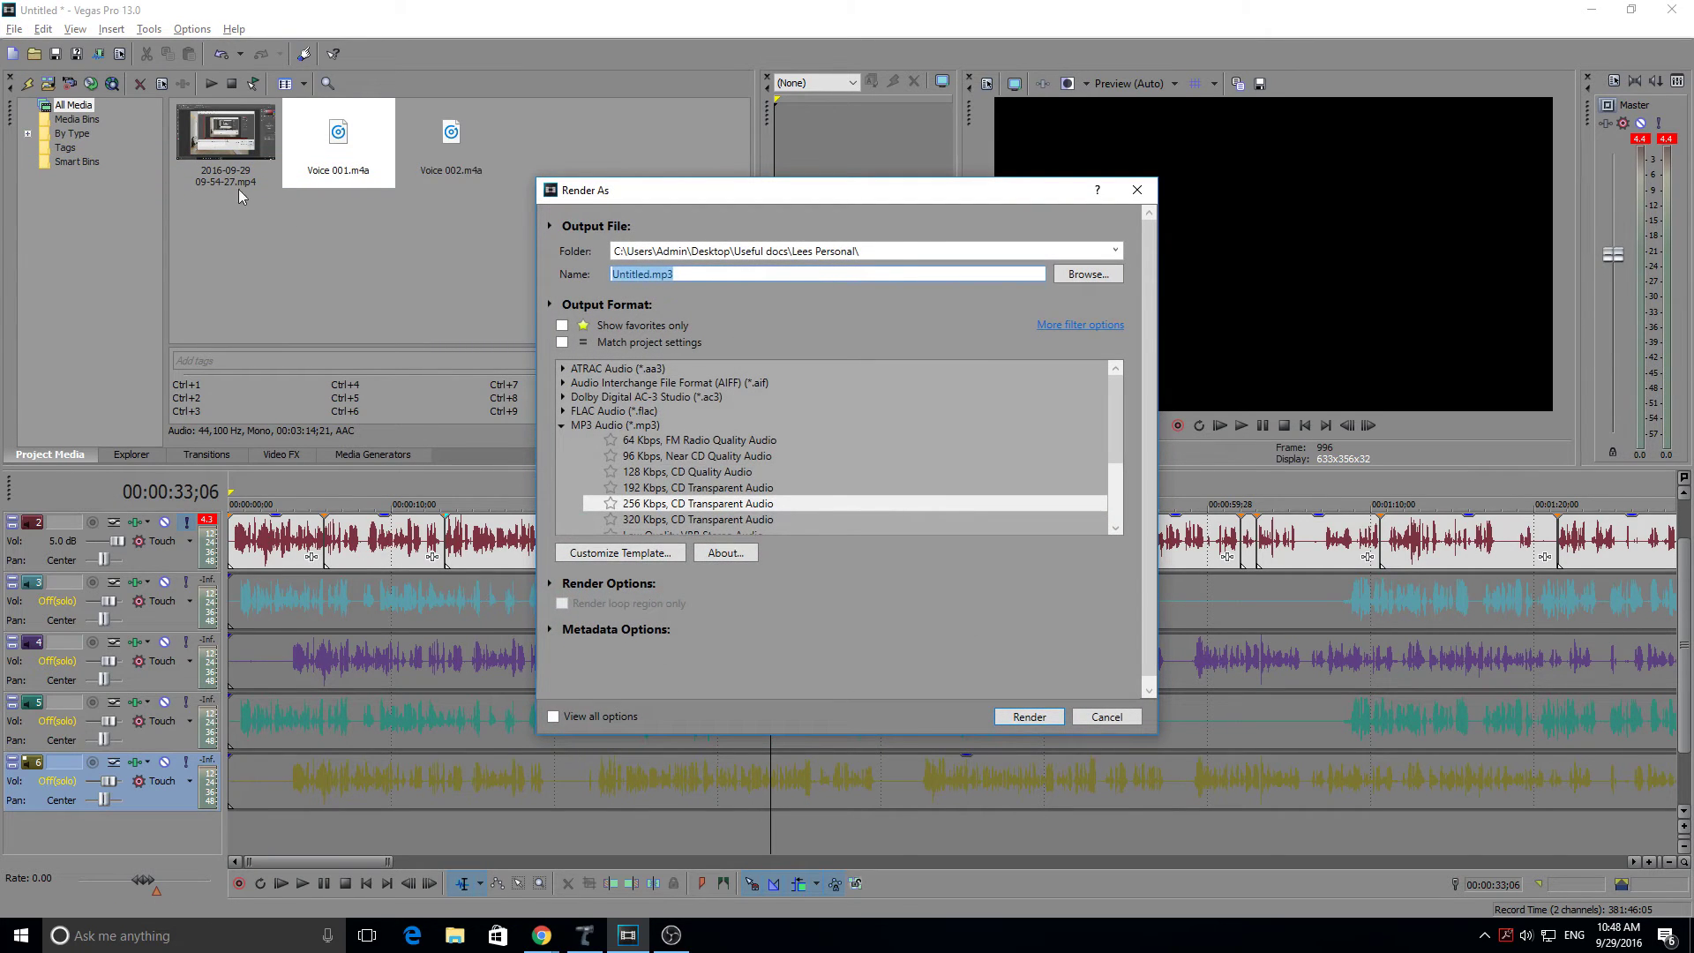
{"action": "left_click", "coordinate": [561, 426]}
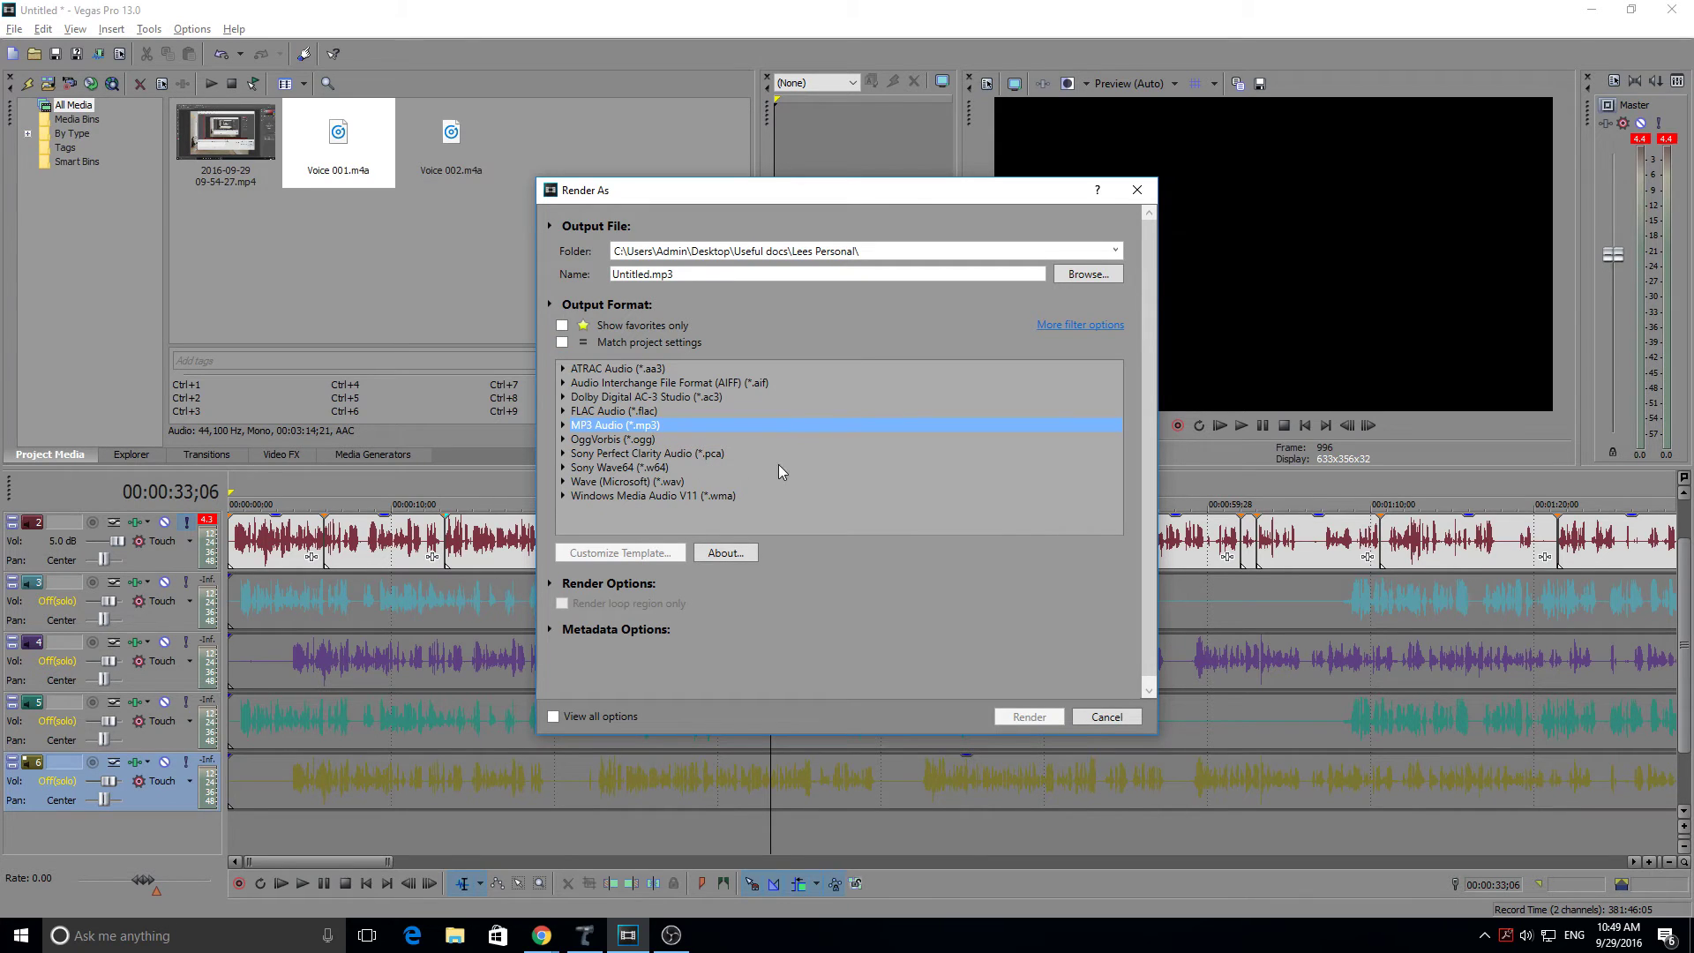
{"action": "left_click", "coordinate": [563, 426]}
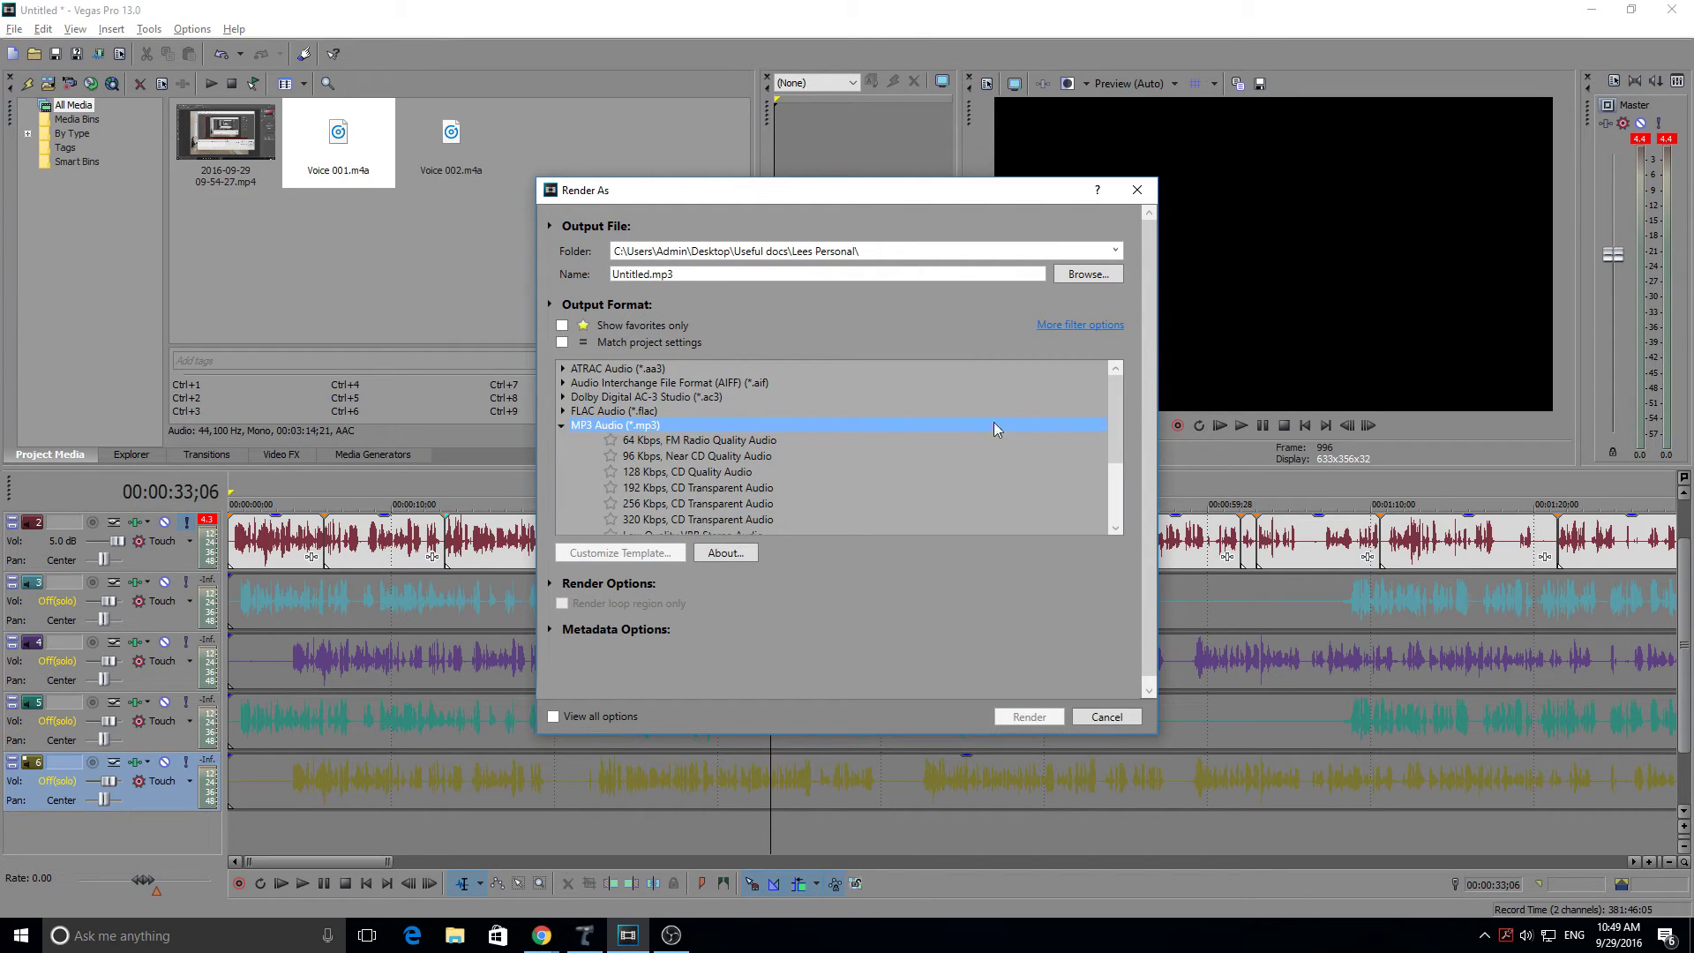
{"action": "left_click_drag", "start_coordinate": [1115, 411], "coordinate": [1115, 447]}
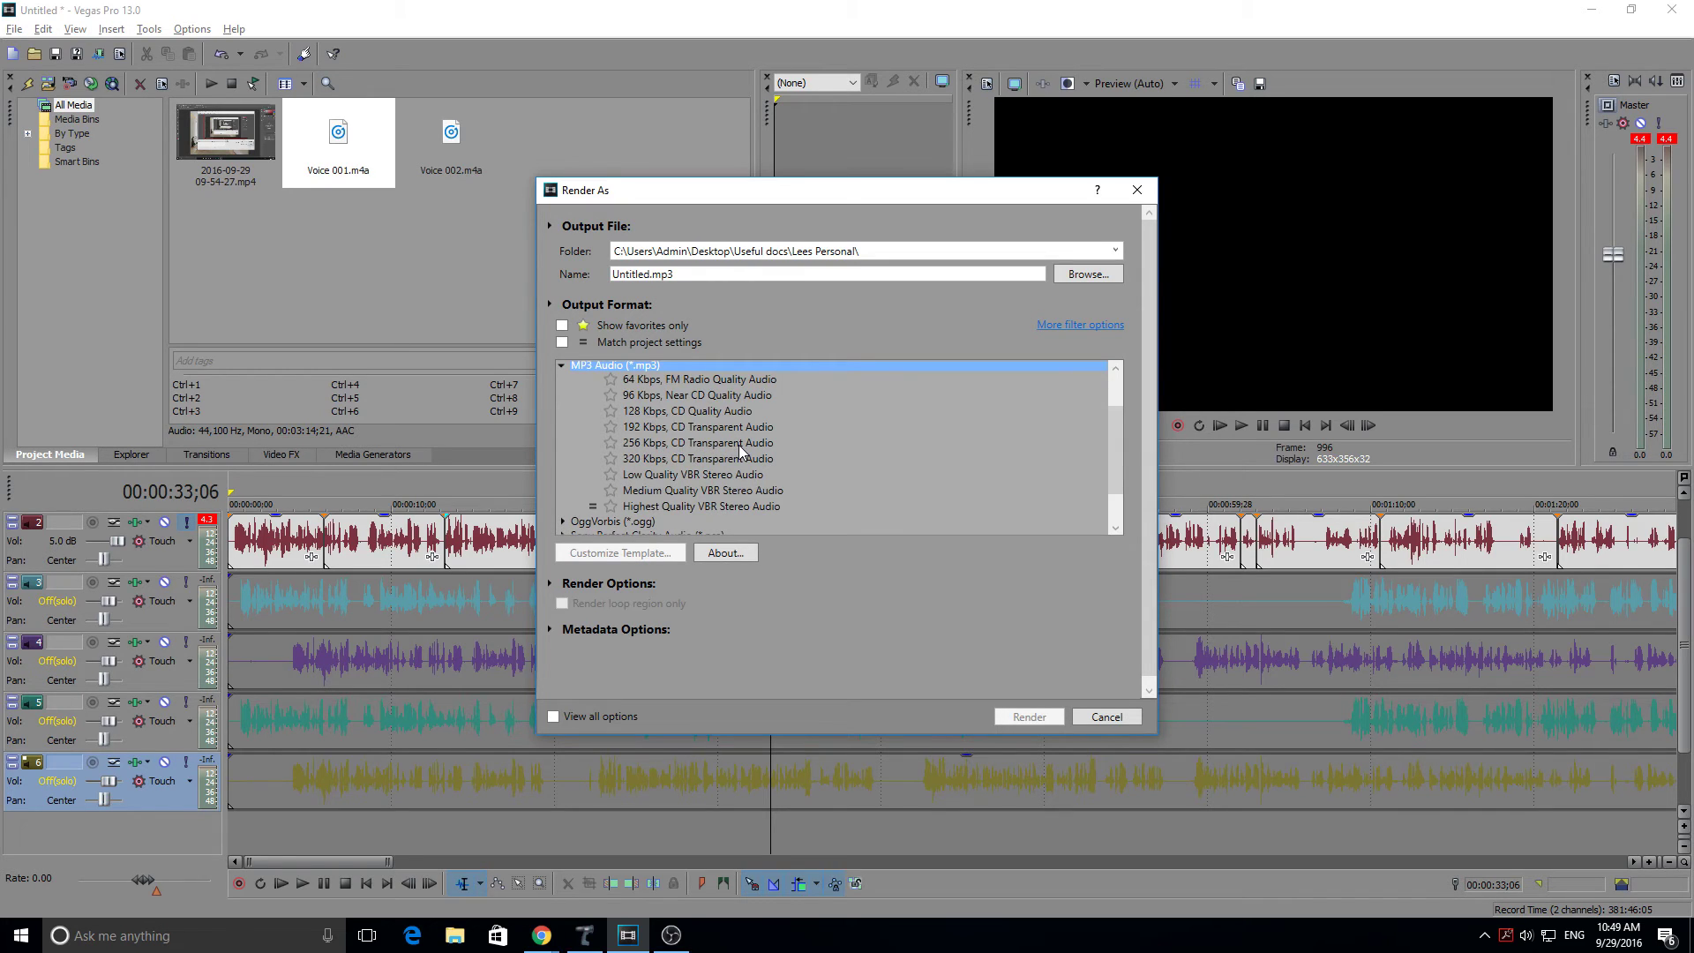
{"action": "left_click", "coordinate": [654, 443]}
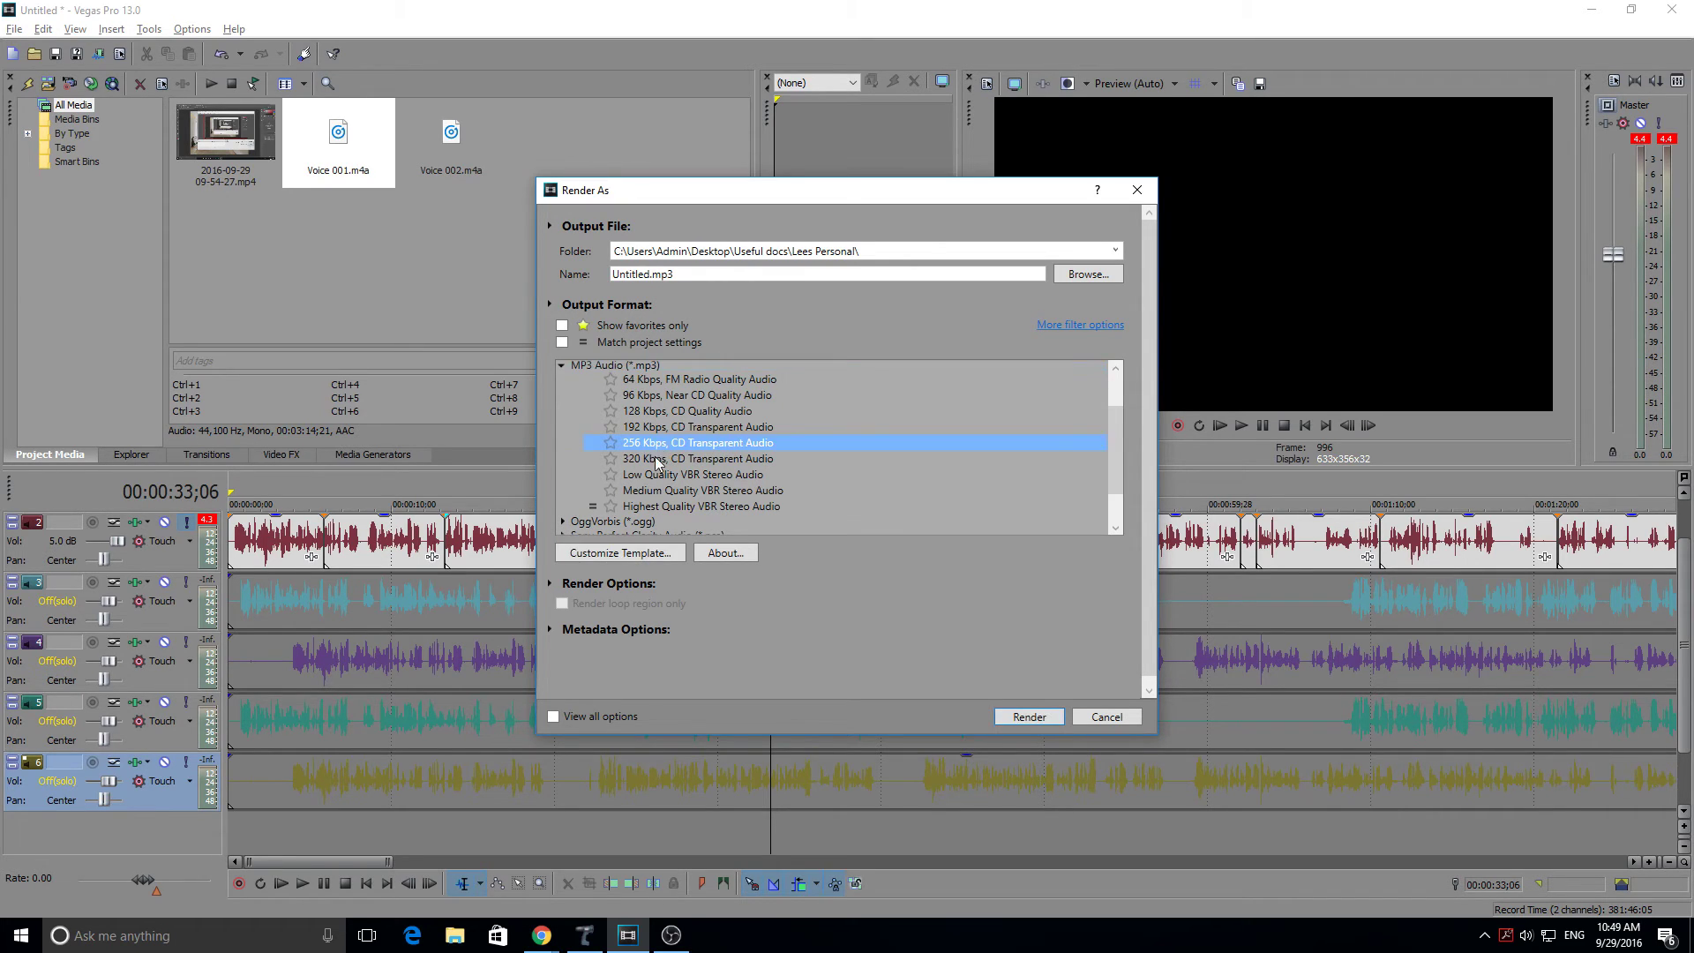
Review the MP3 template's bit rate and ID3 settings without changing anything
{"action": "left_click", "coordinate": [618, 553]}
{"action": "left_click", "coordinate": [855, 355]}
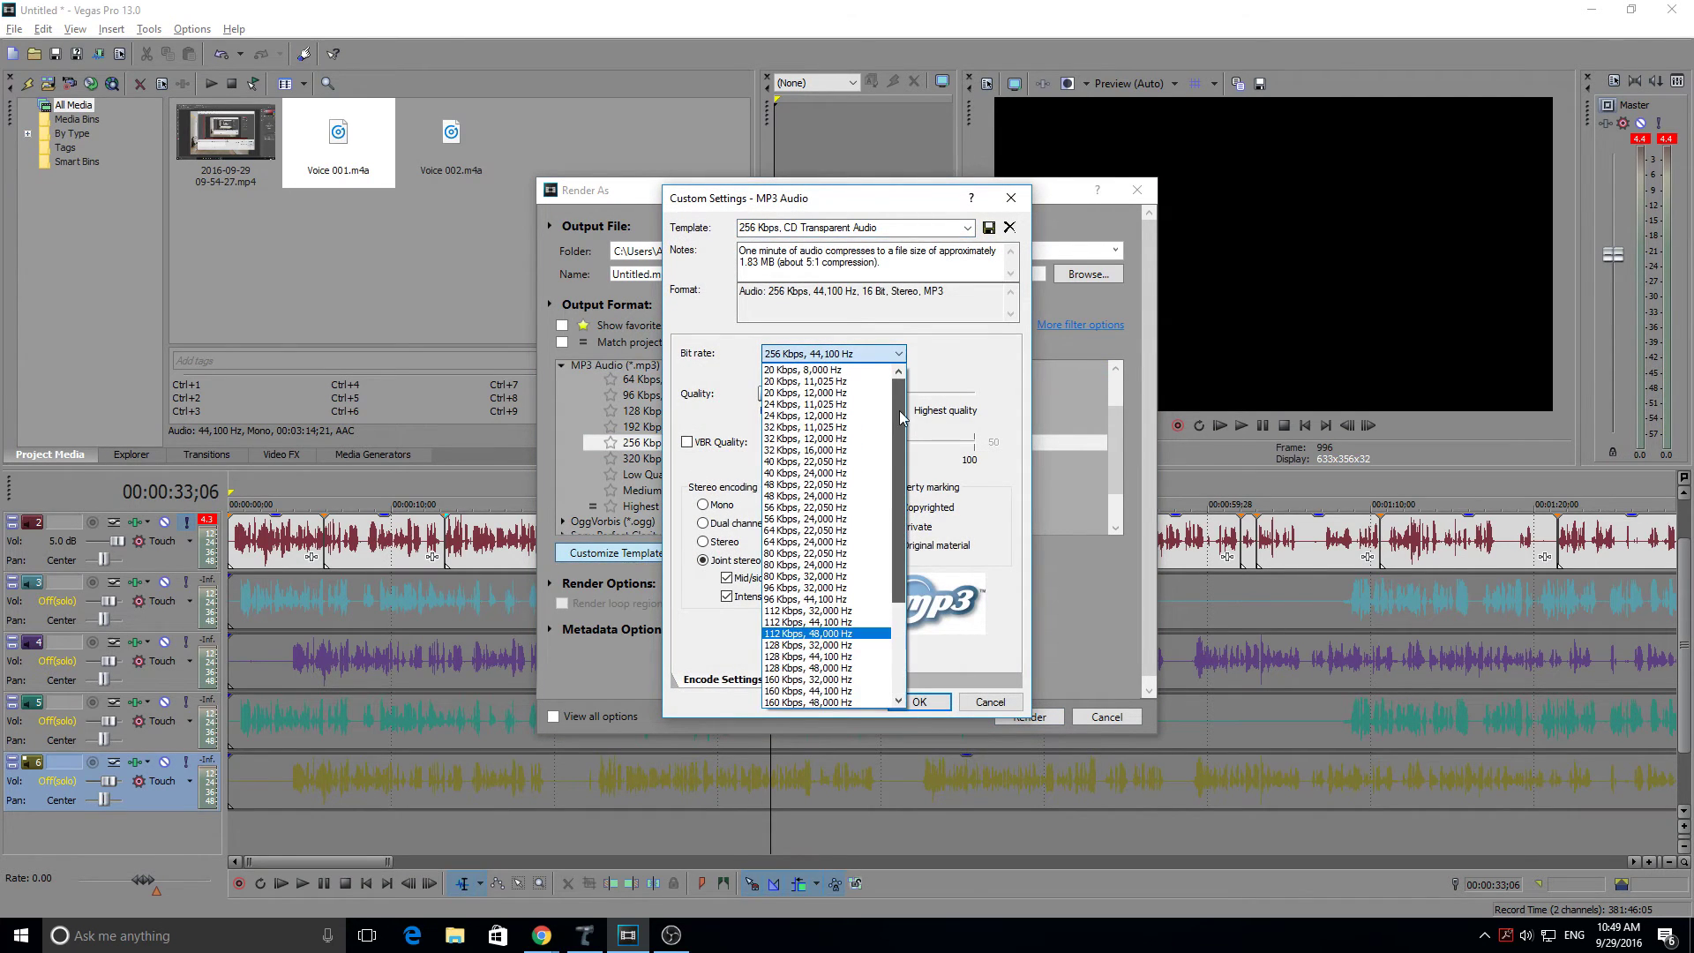
{"action": "left_click", "coordinate": [938, 363]}
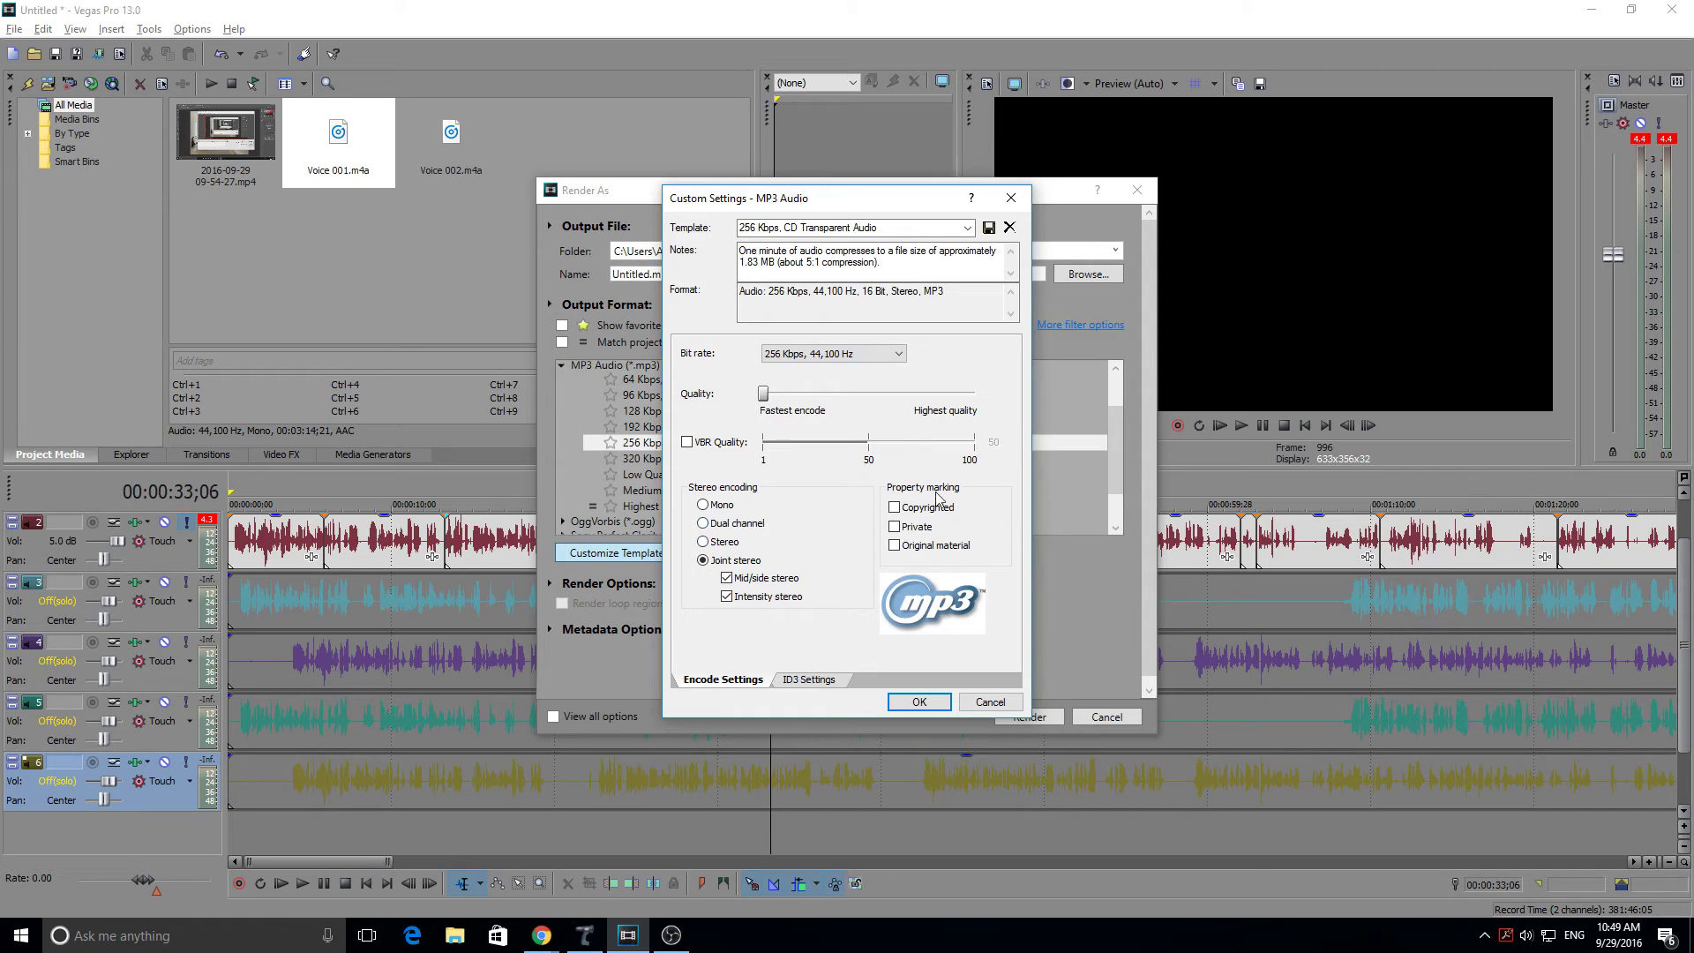
{"action": "left_click", "coordinate": [810, 681]}
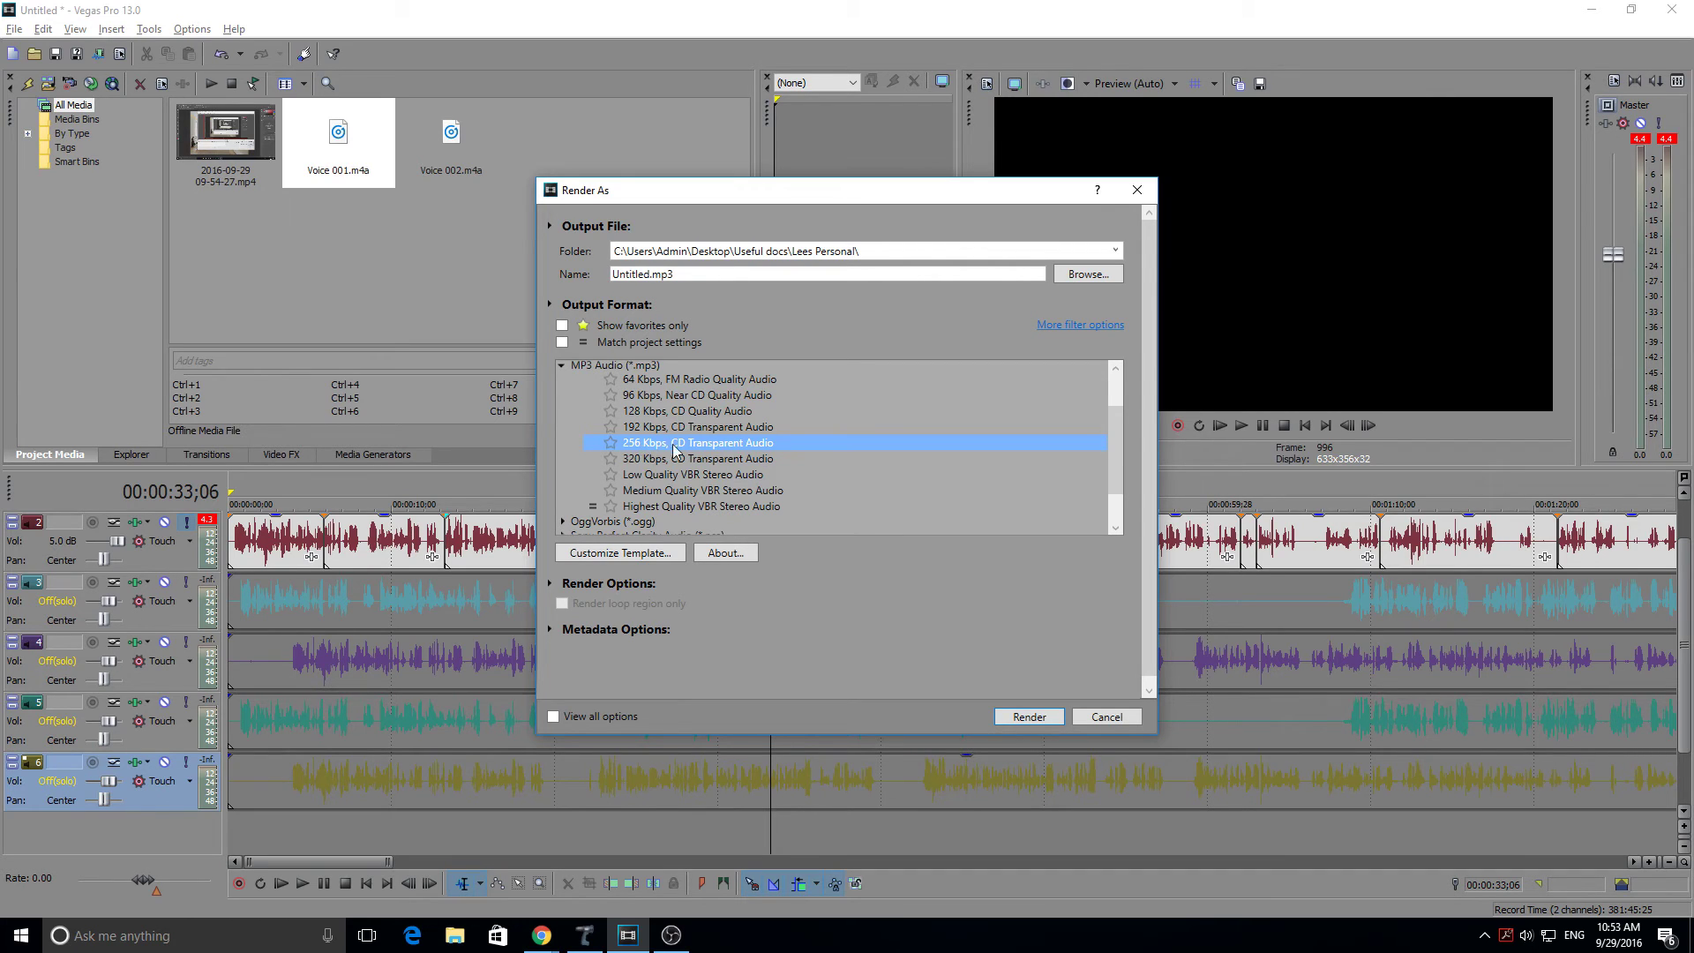
Render the audio as Untitled1.mp3 instead of overwriting Untitled.mp3, then open the finished file
{"action": "left_click", "coordinate": [1026, 718]}
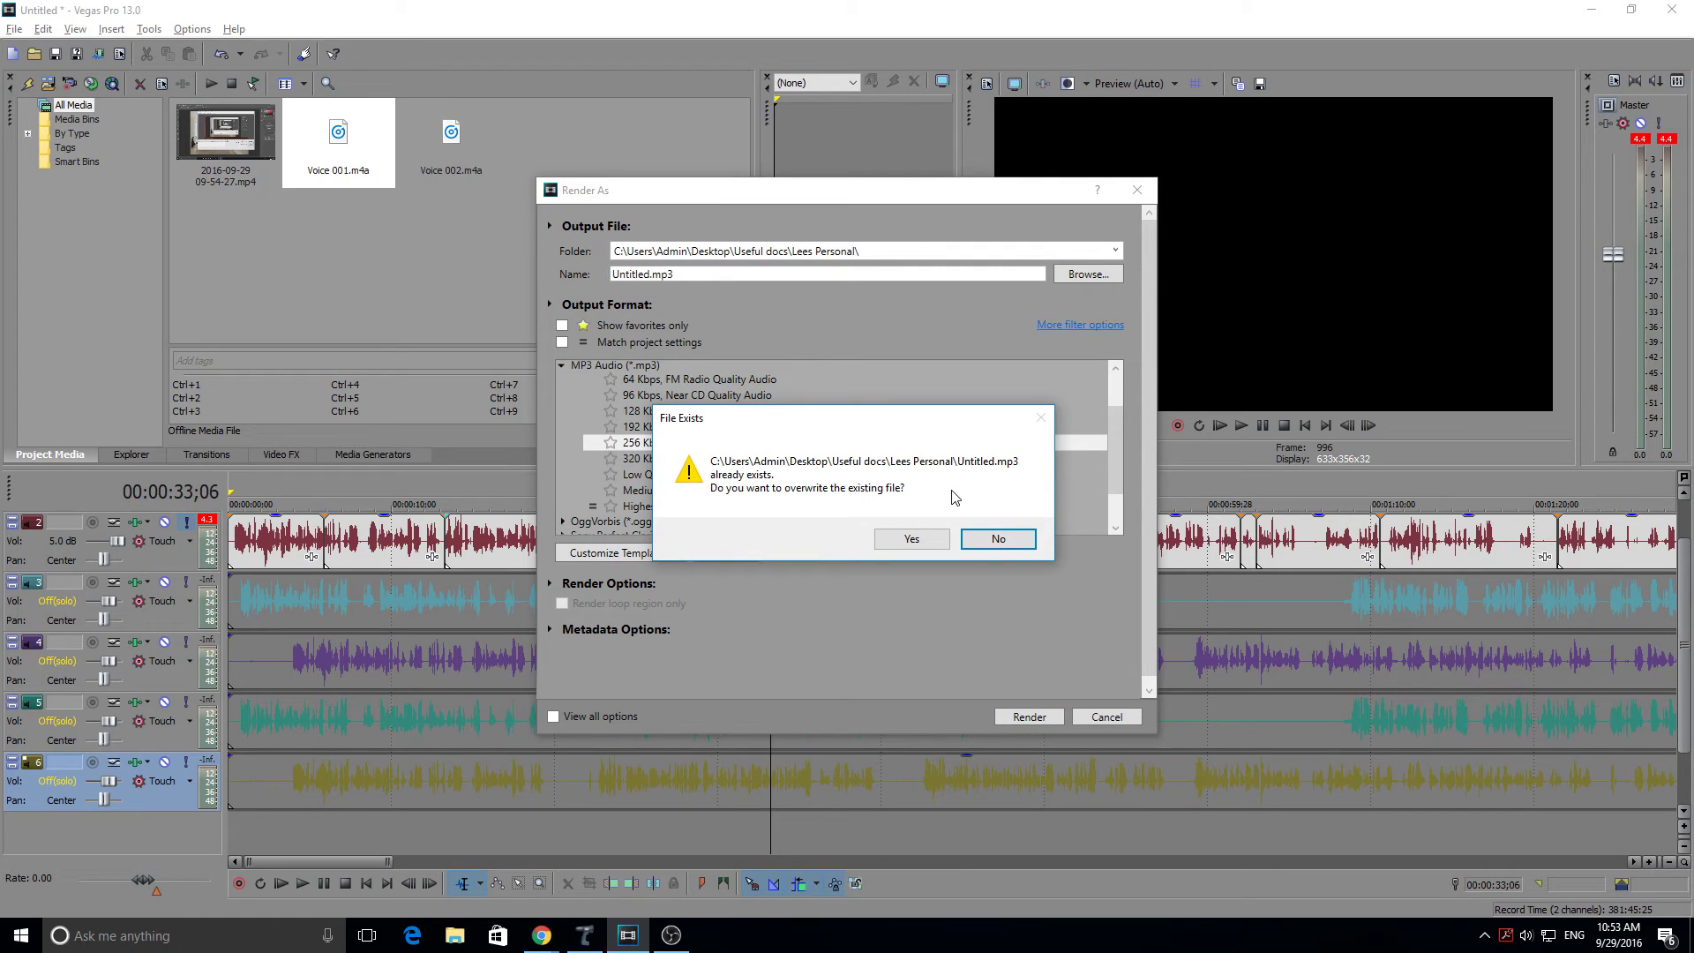
{"action": "left_click", "coordinate": [995, 540]}
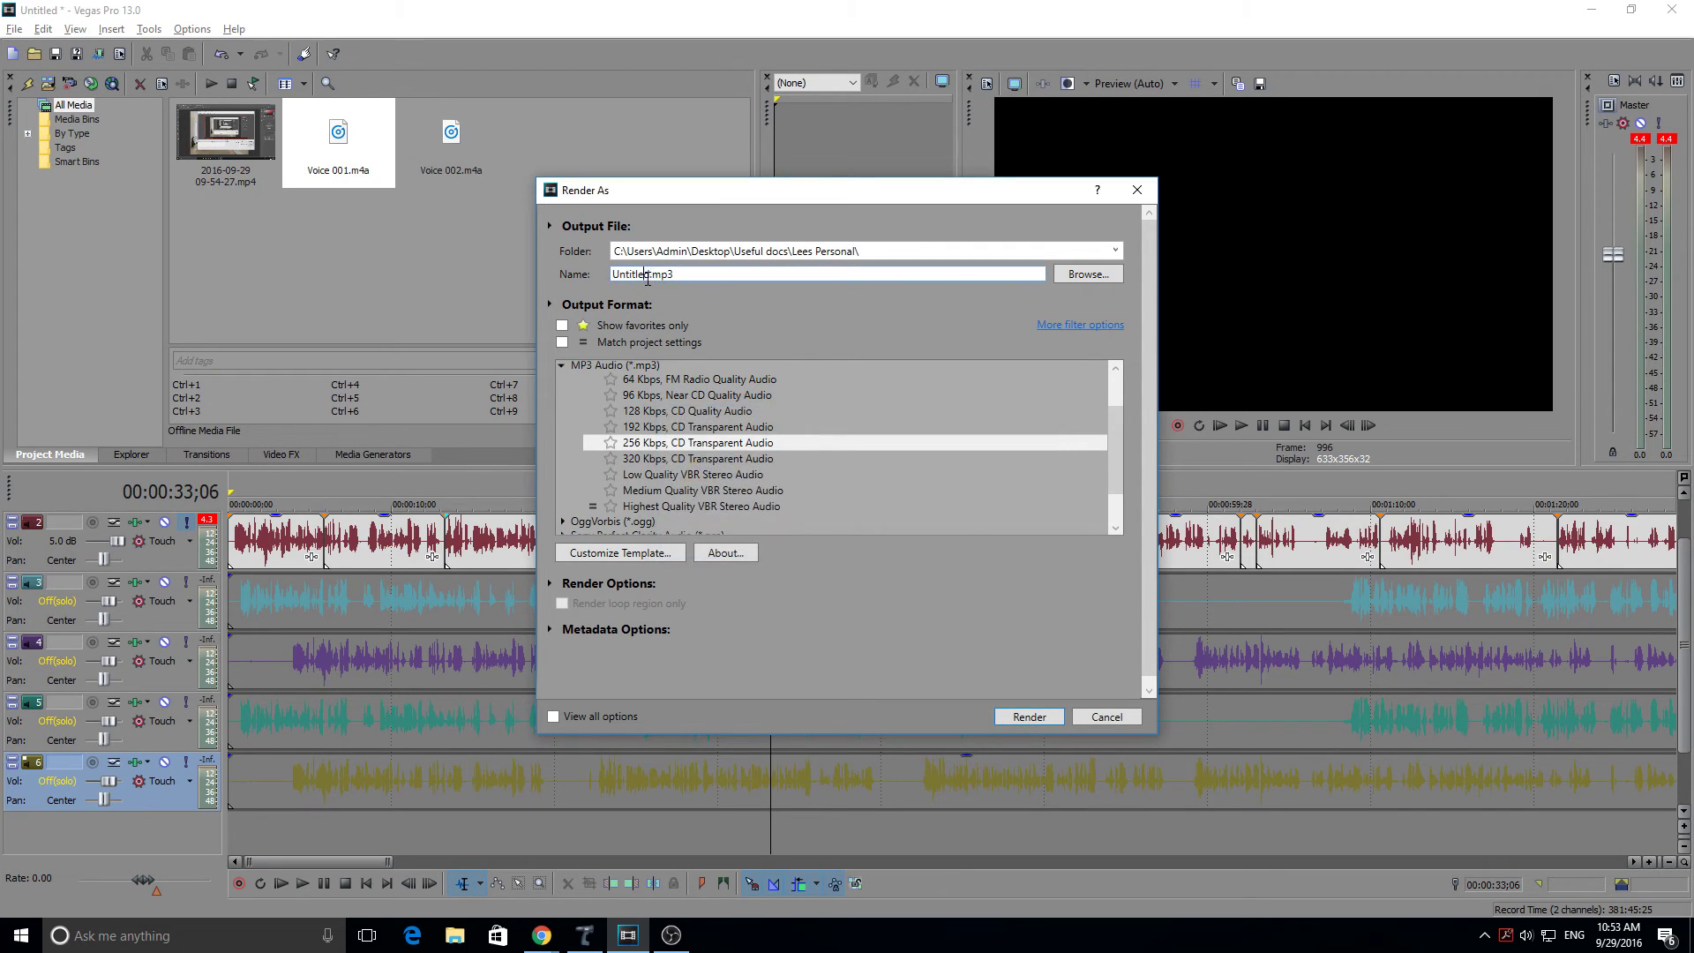
{"action": "type", "text": "1"}
{"action": "left_click", "coordinate": [1029, 717]}
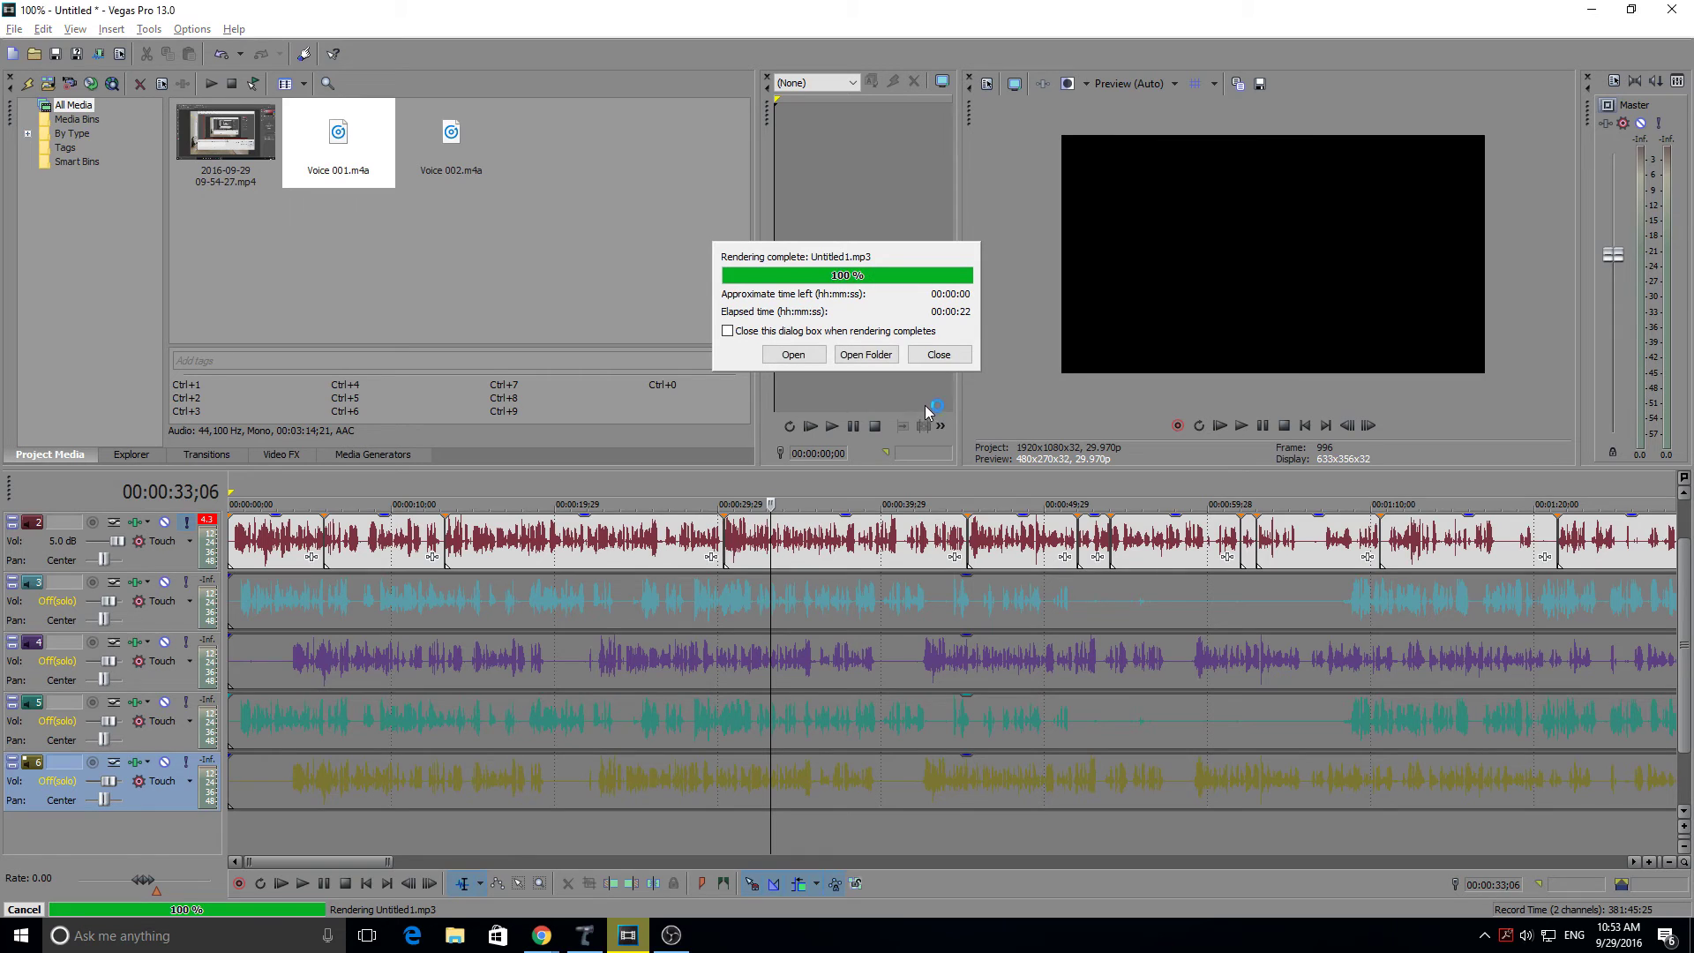
{"action": "left_click", "coordinate": [792, 354]}
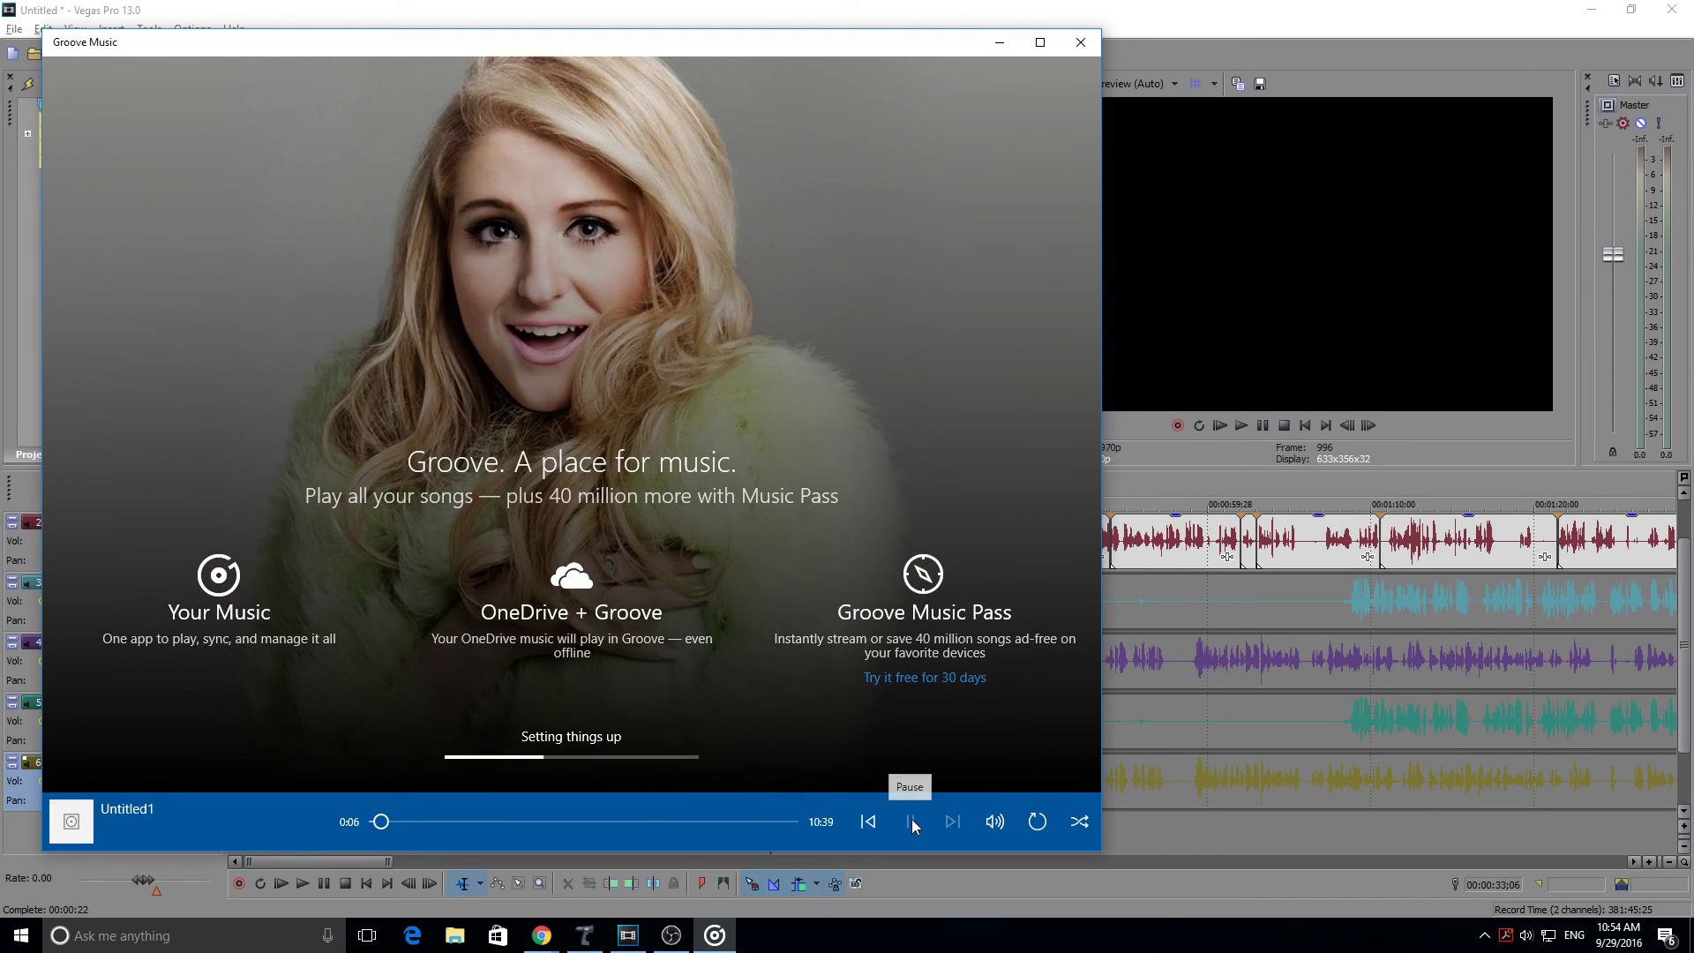
Close Groove Music after checking the Untitled1.mp3 playback
{"action": "left_click", "coordinate": [1082, 45]}
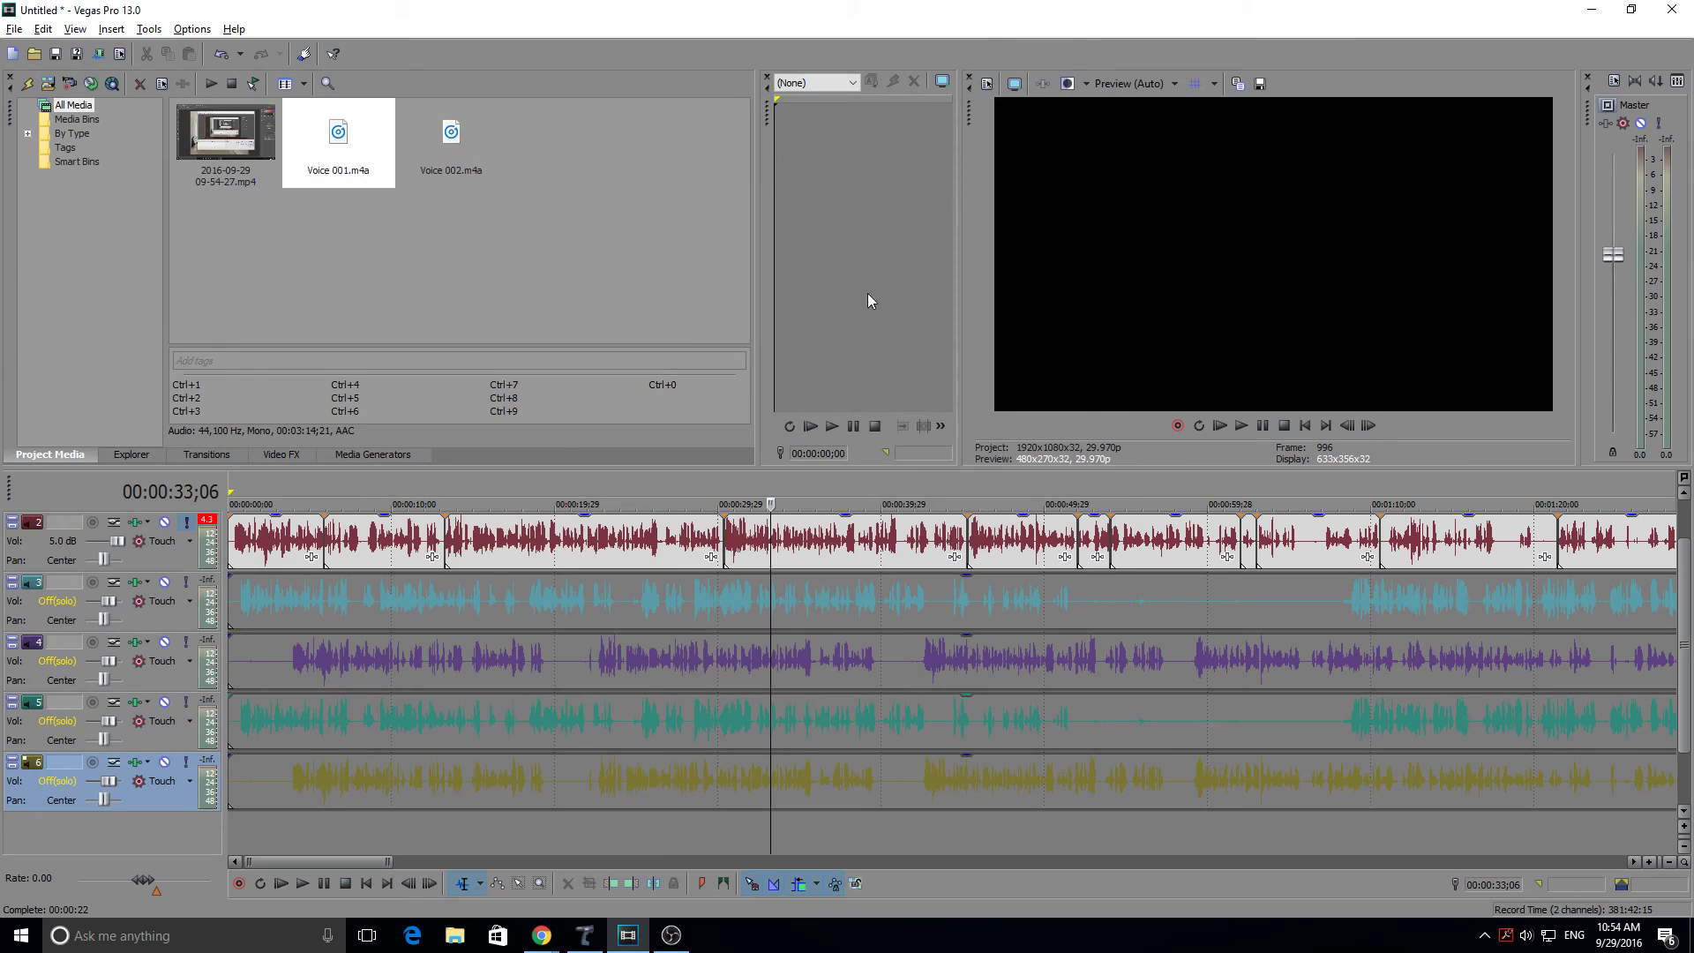
{"action": "left_click", "coordinate": [576, 266]}
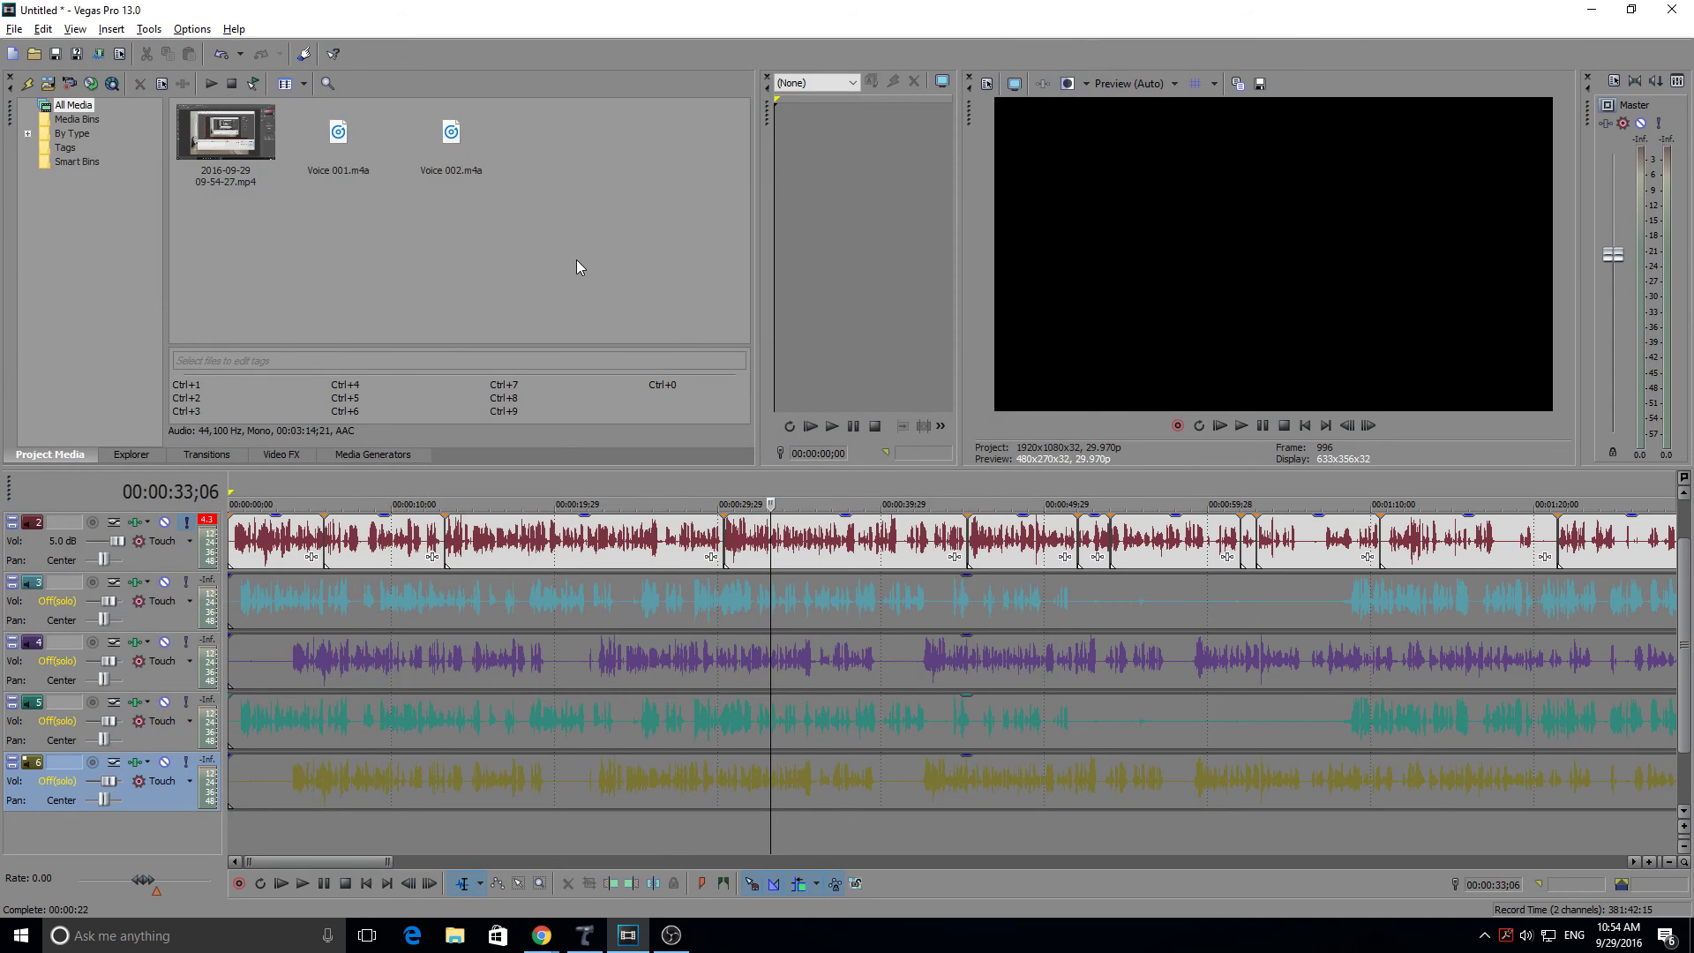